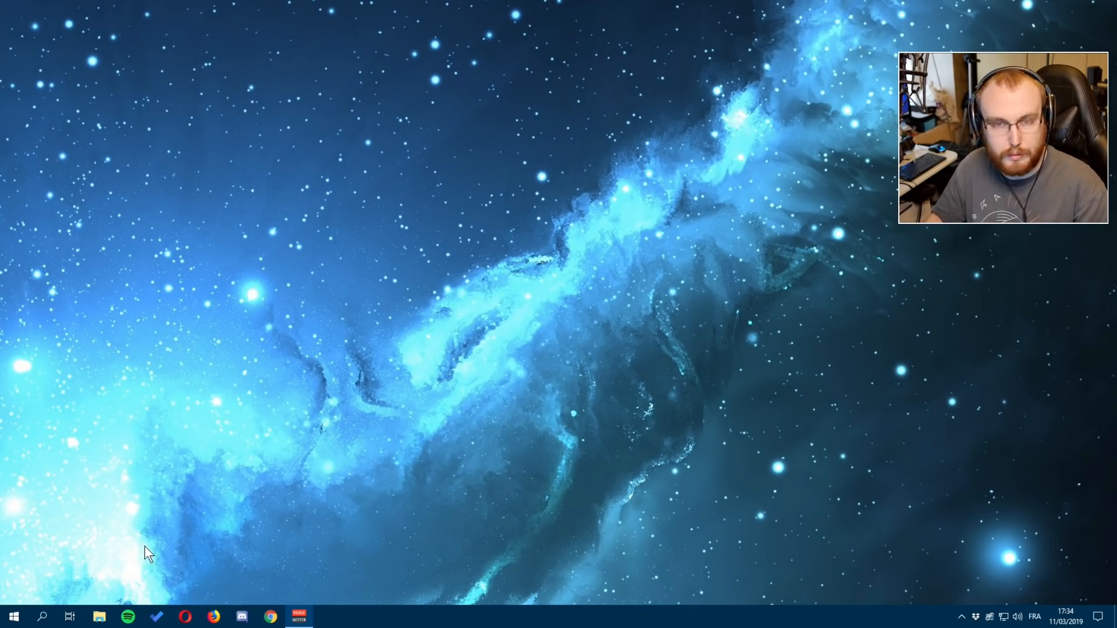
- Open a File Explorer window and display the Accès rapide overview
{"action": "left_click", "coordinate": [100, 617]}
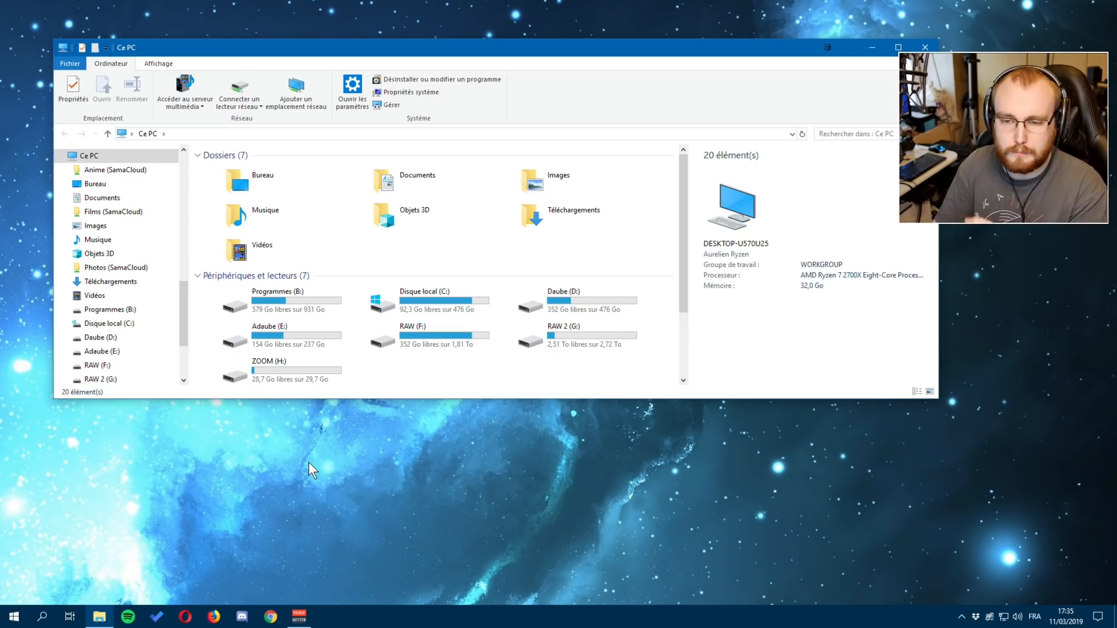
{"action": "scroll", "coordinate": [131, 218], "scroll_direction": "up", "scroll_amount": 6}
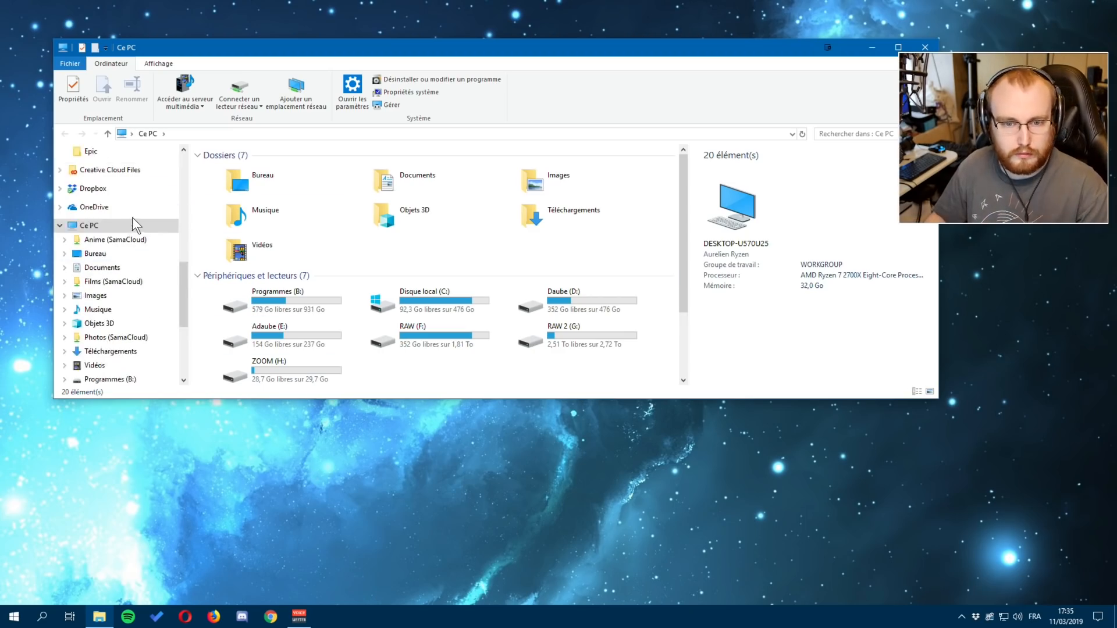
{"action": "scroll", "coordinate": [131, 218], "scroll_direction": "up", "scroll_amount": 5}
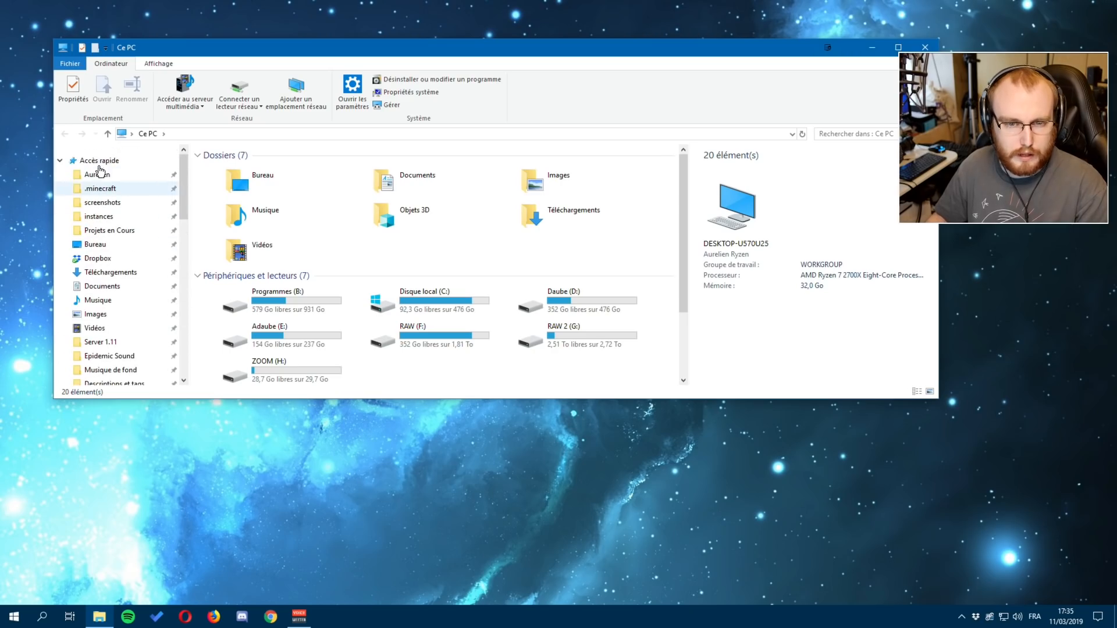
{"action": "left_click", "coordinate": [105, 161]}
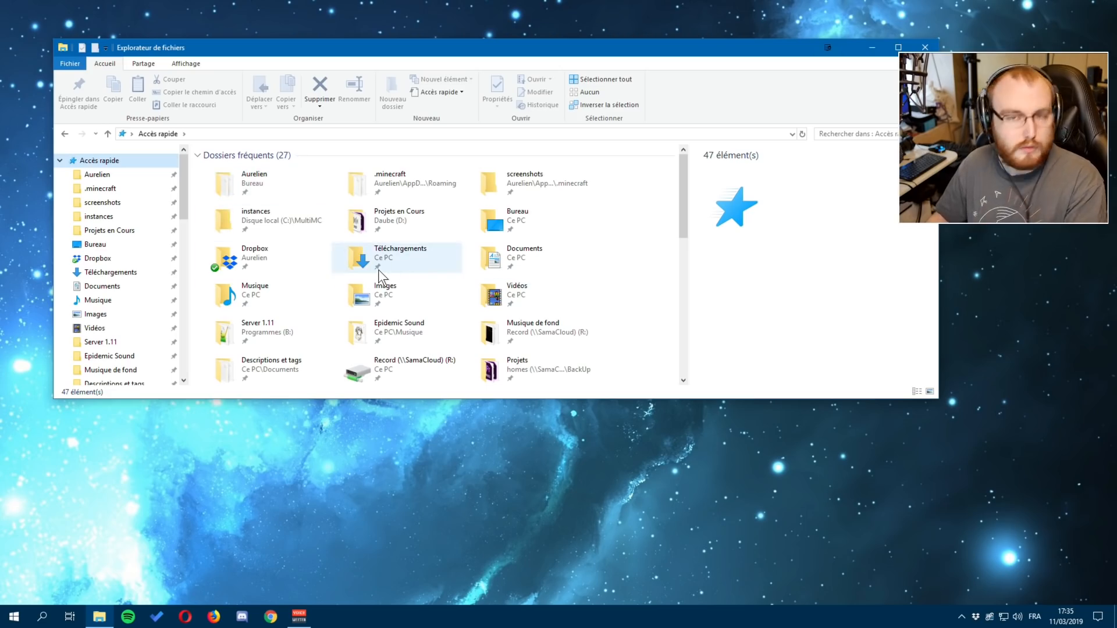
- Return to the Ce PC overview of system folders and drives
{"action": "scroll", "coordinate": [124, 260], "scroll_direction": "down", "scroll_amount": 1}
{"action": "scroll", "coordinate": [140, 253], "scroll_direction": "down", "scroll_amount": 2}
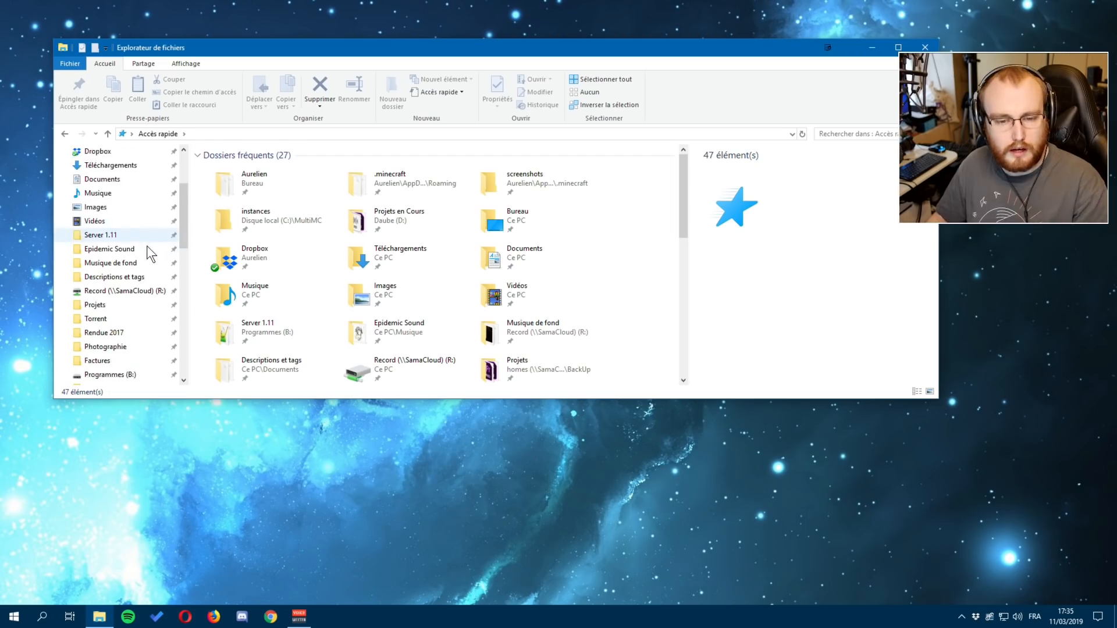
{"action": "scroll", "coordinate": [145, 251], "scroll_direction": "down", "scroll_amount": 5}
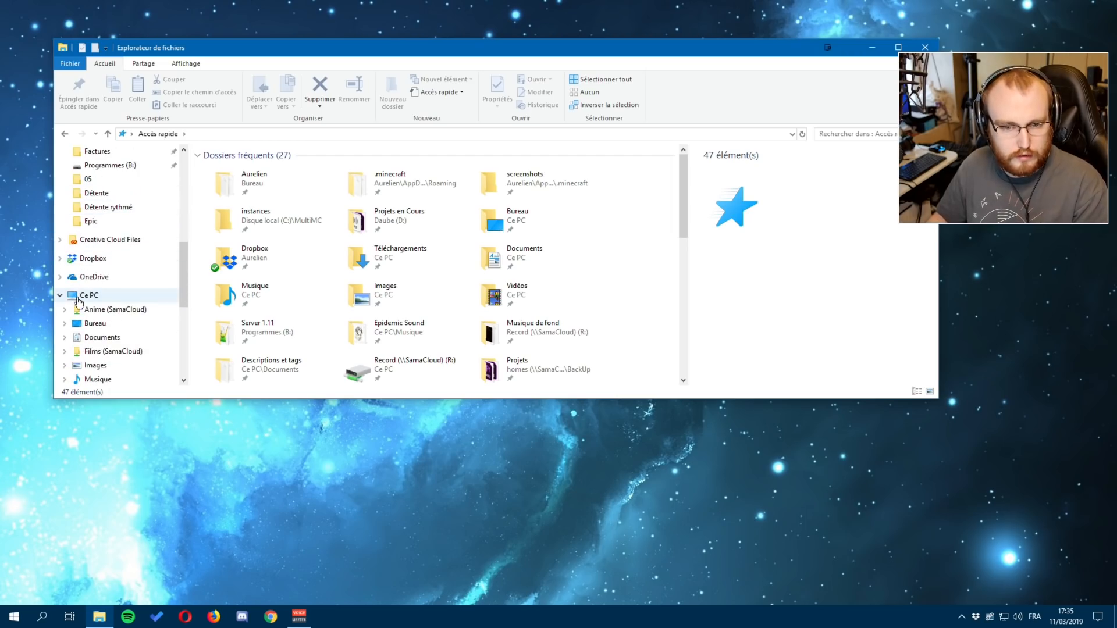
{"action": "left_click", "coordinate": [76, 299]}
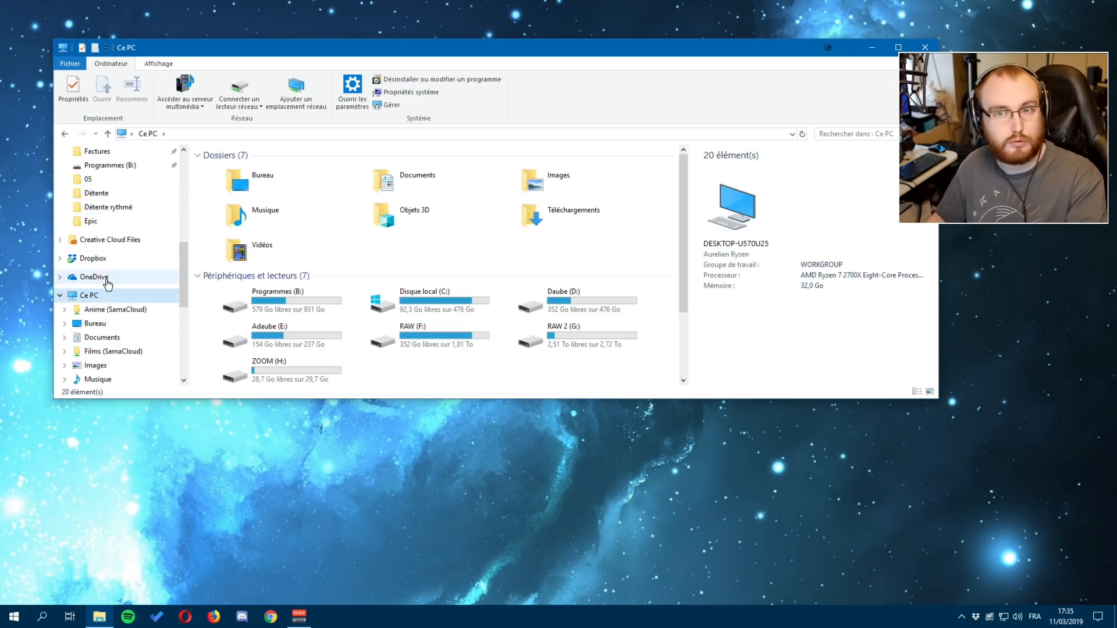
{"action": "scroll", "coordinate": [142, 281], "scroll_direction": "down", "scroll_amount": 2}
{"action": "scroll", "coordinate": [140, 303], "scroll_direction": "up", "scroll_amount": 4}
{"action": "scroll", "coordinate": [137, 305], "scroll_direction": "down", "scroll_amount": 2}
{"action": "scroll", "coordinate": [138, 305], "scroll_direction": "up", "scroll_amount": 3}
{"action": "scroll", "coordinate": [134, 289], "scroll_direction": "down", "scroll_amount": 6}
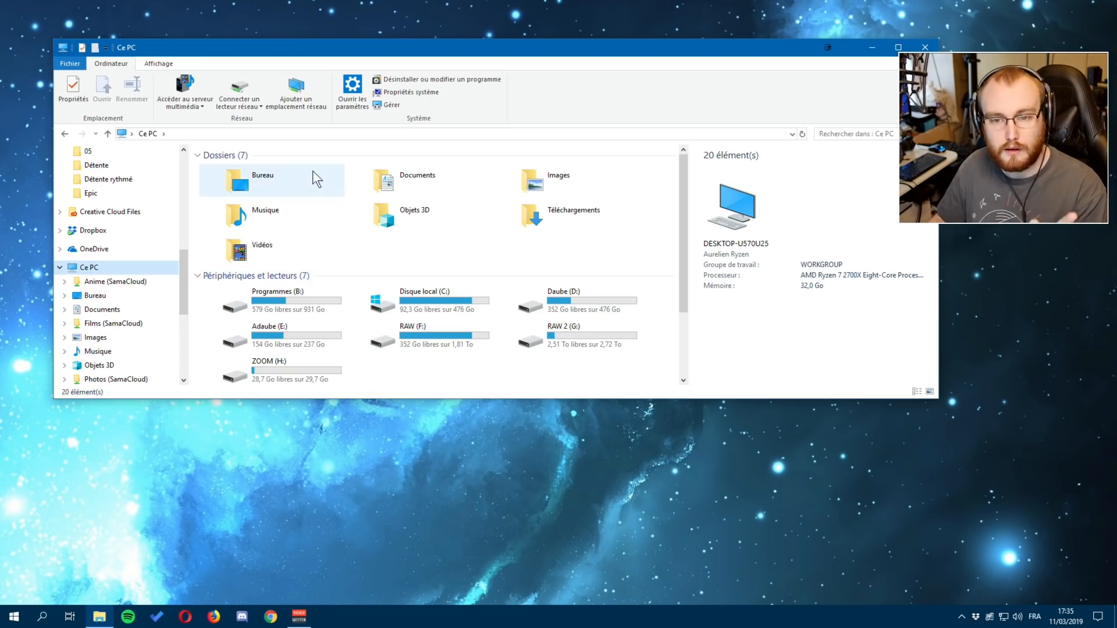
- Examine the Documents, Images, Téléchargements and Vidéos system folders in Ce PC
{"action": "left_click", "coordinate": [376, 182]}
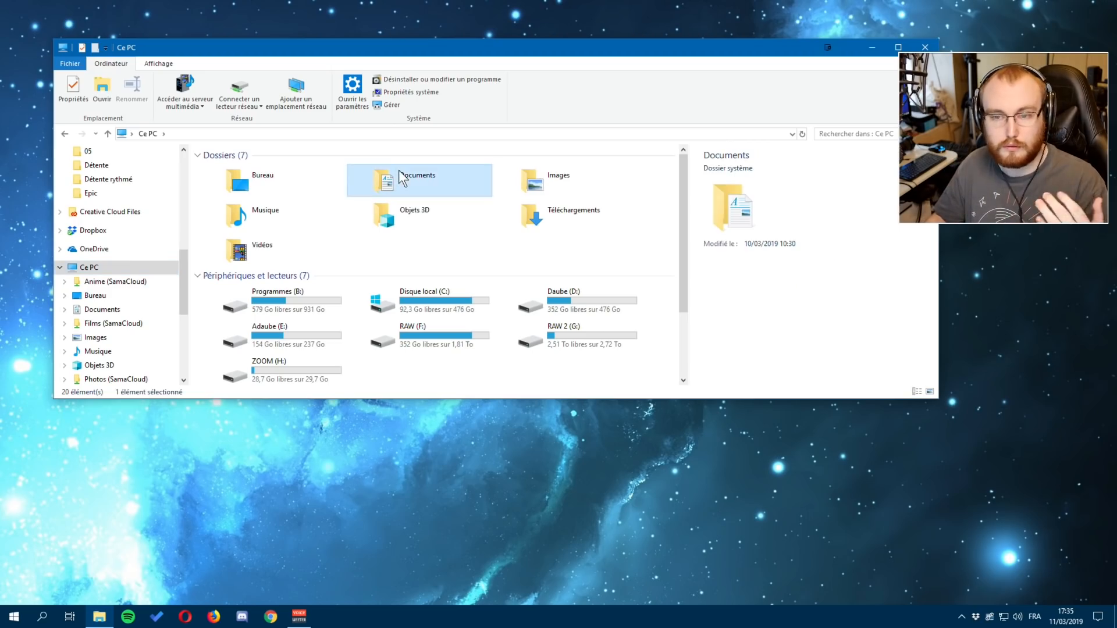
{"action": "left_click", "coordinate": [561, 173]}
{"action": "left_click", "coordinate": [571, 211]}
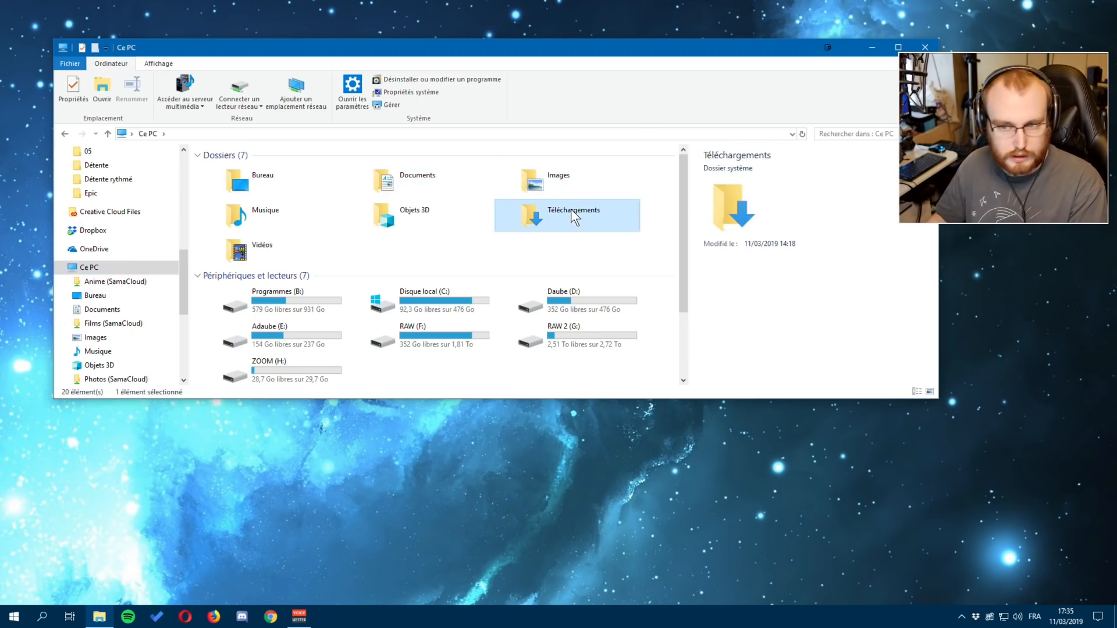
{"action": "left_click", "coordinate": [294, 254]}
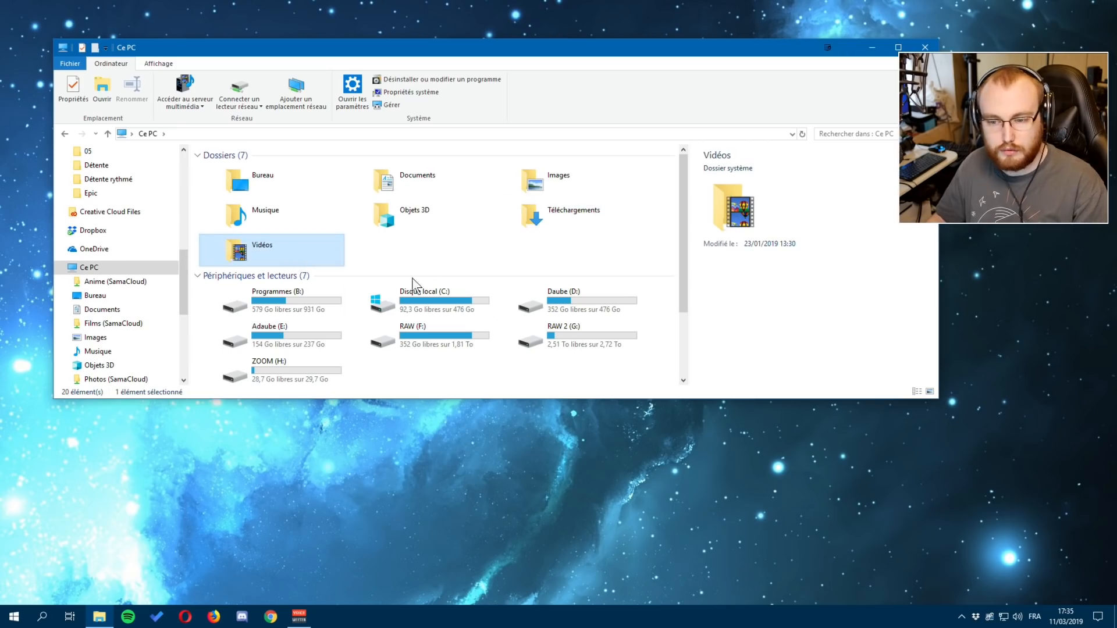
- Examine the details of the drives Programmes (B:), Disque local (C:) and Daube (D:)
{"action": "left_click", "coordinate": [294, 306]}
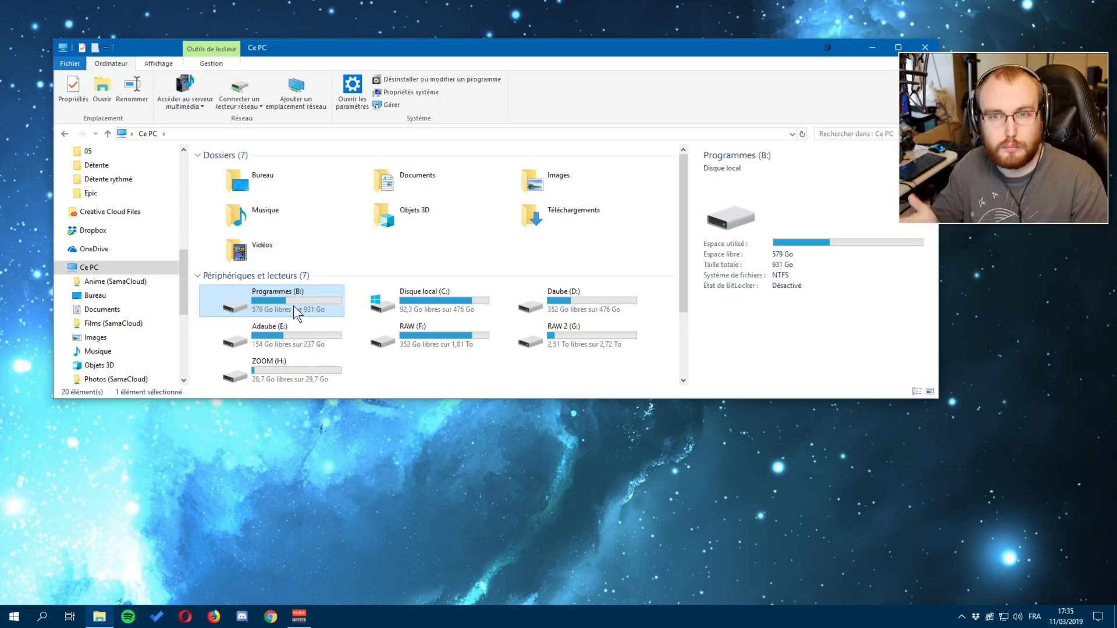
{"action": "left_click", "coordinate": [410, 300]}
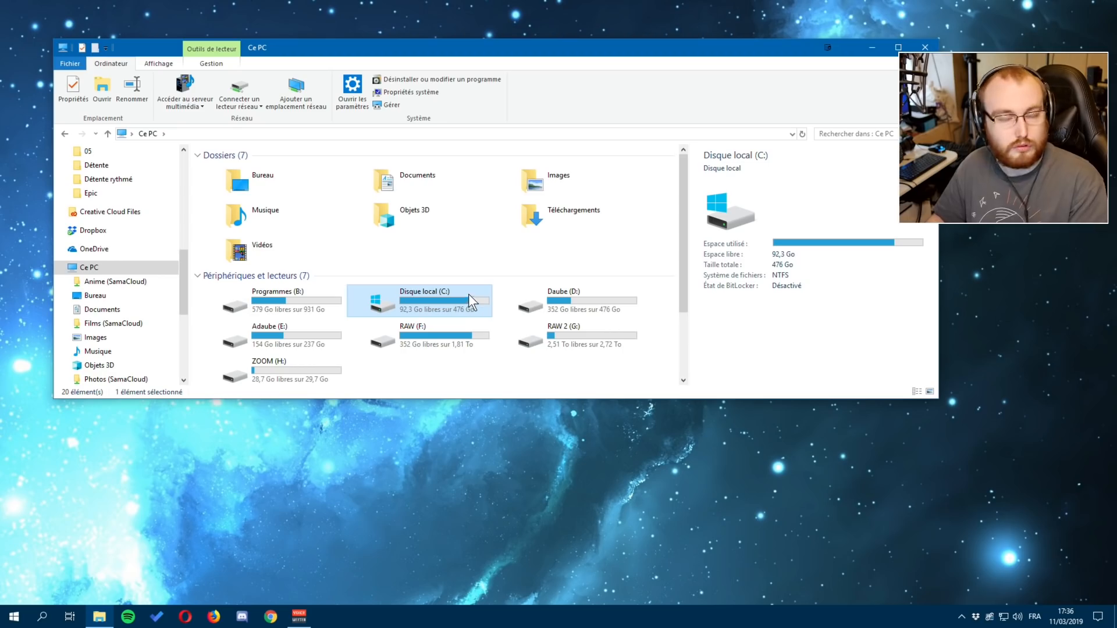
{"action": "left_click", "coordinate": [564, 308]}
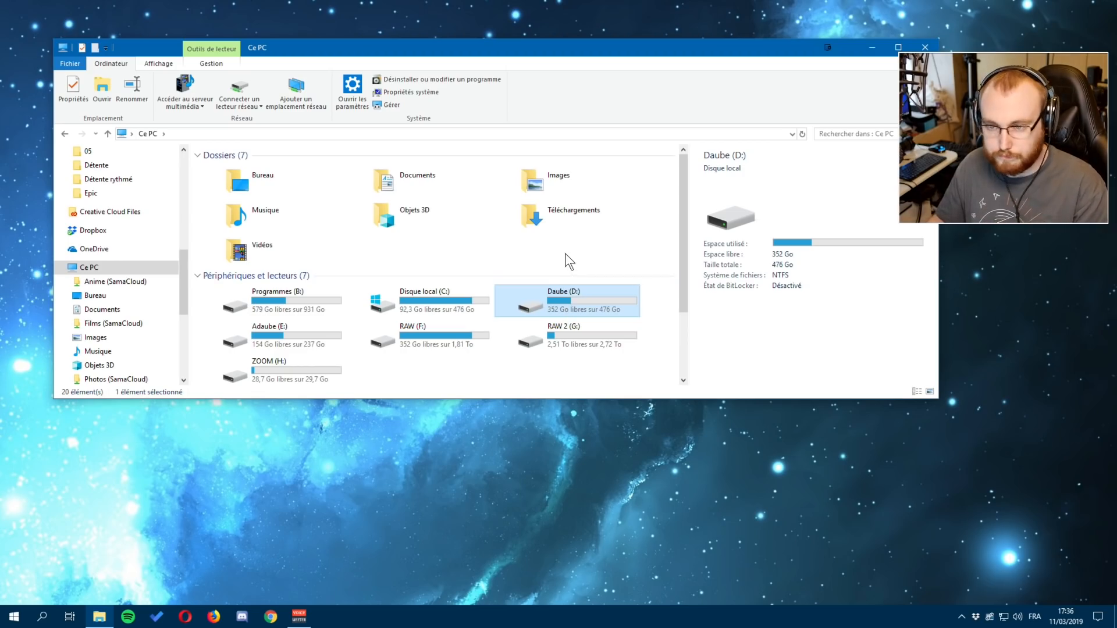
- Review the system folders as candidates for relocation, along with the Daube (D:) drive
{"action": "left_click", "coordinate": [431, 216]}
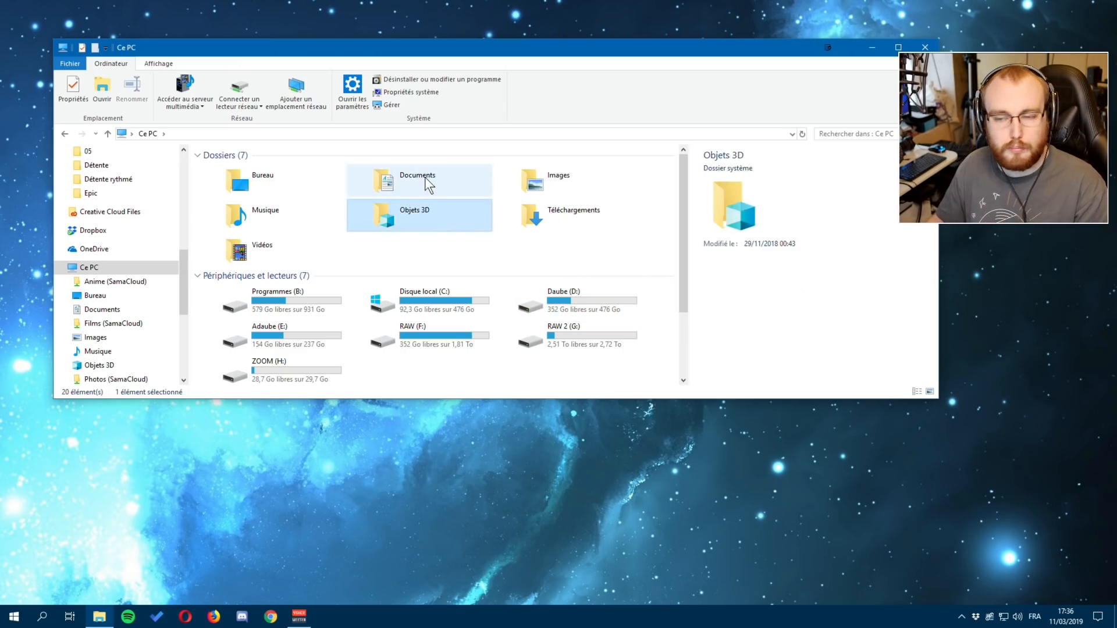
{"action": "left_click", "coordinate": [429, 185]}
{"action": "left_click", "coordinate": [581, 182]}
{"action": "left_click", "coordinate": [568, 216]}
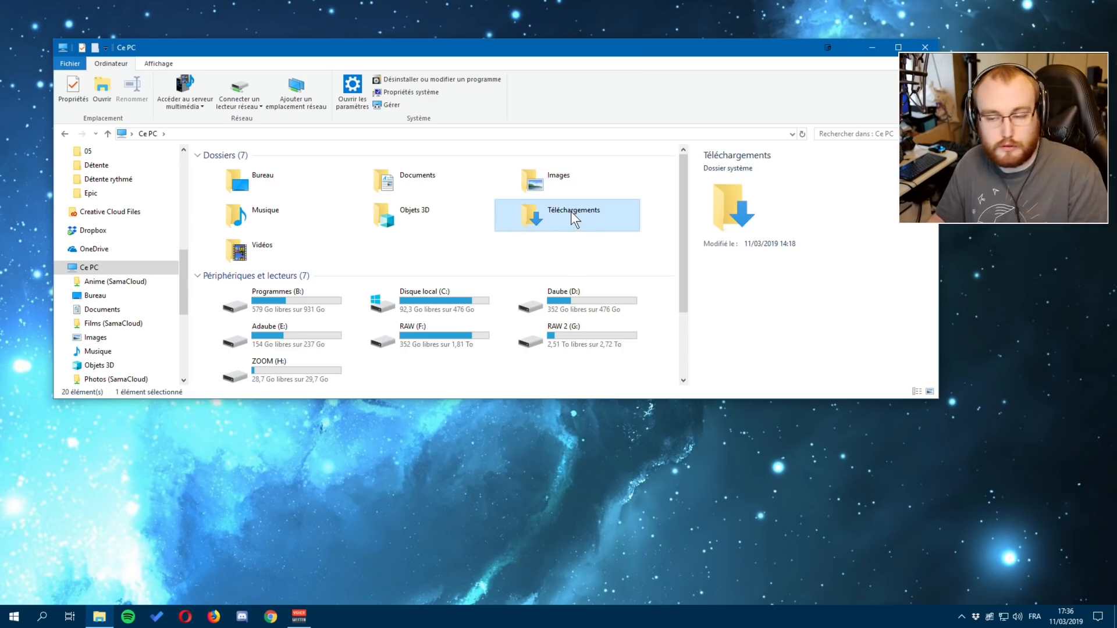
{"action": "left_click", "coordinate": [295, 242]}
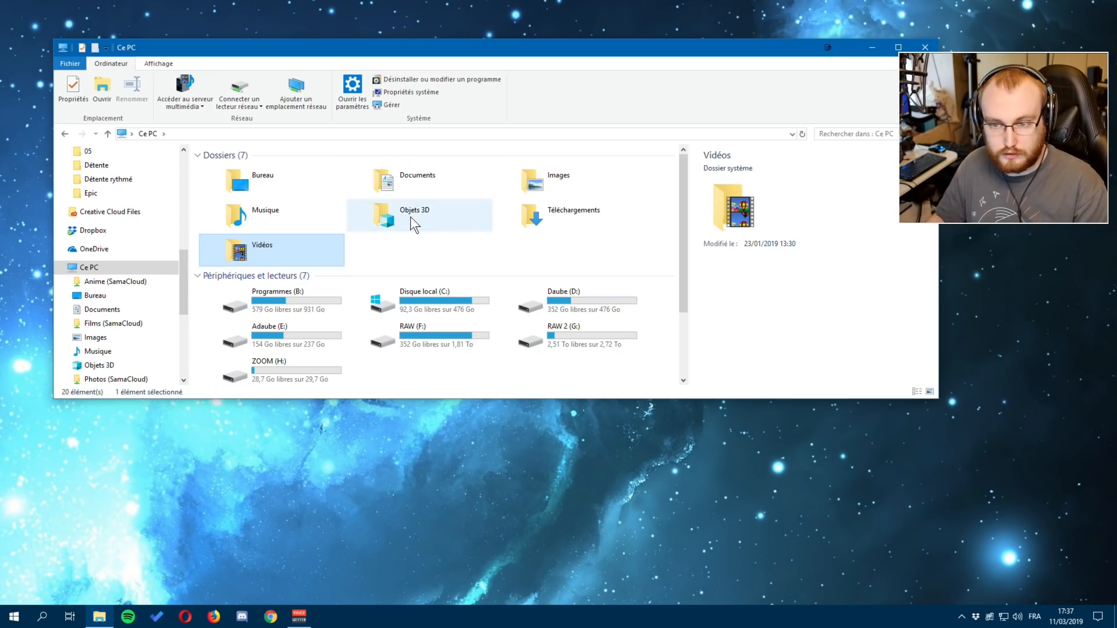
{"action": "left_click", "coordinate": [580, 303]}
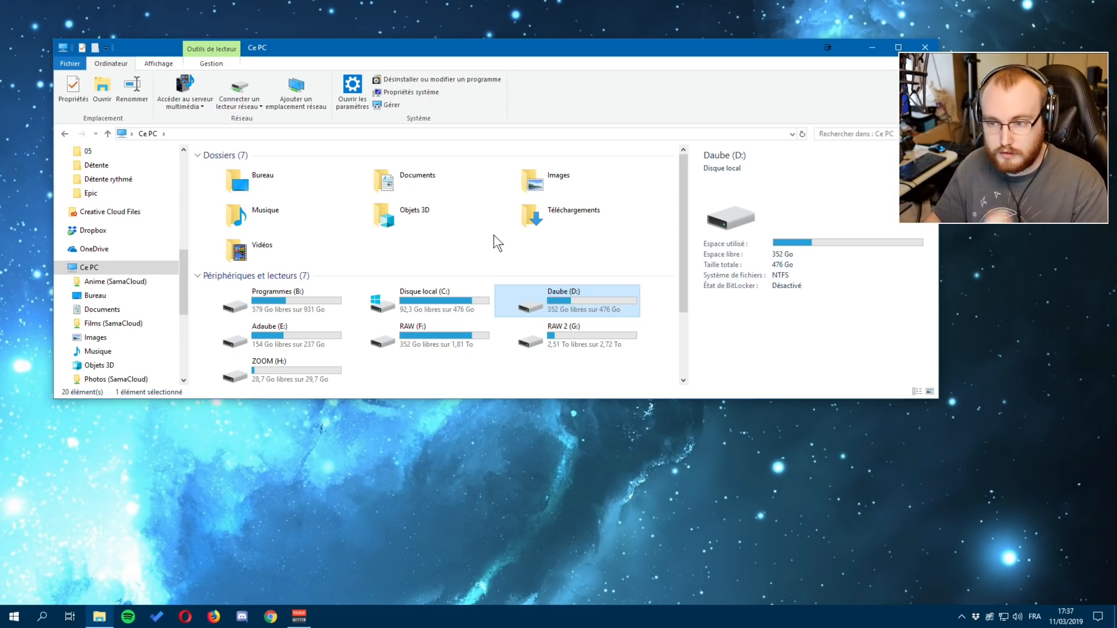
{"action": "left_click", "coordinate": [412, 214]}
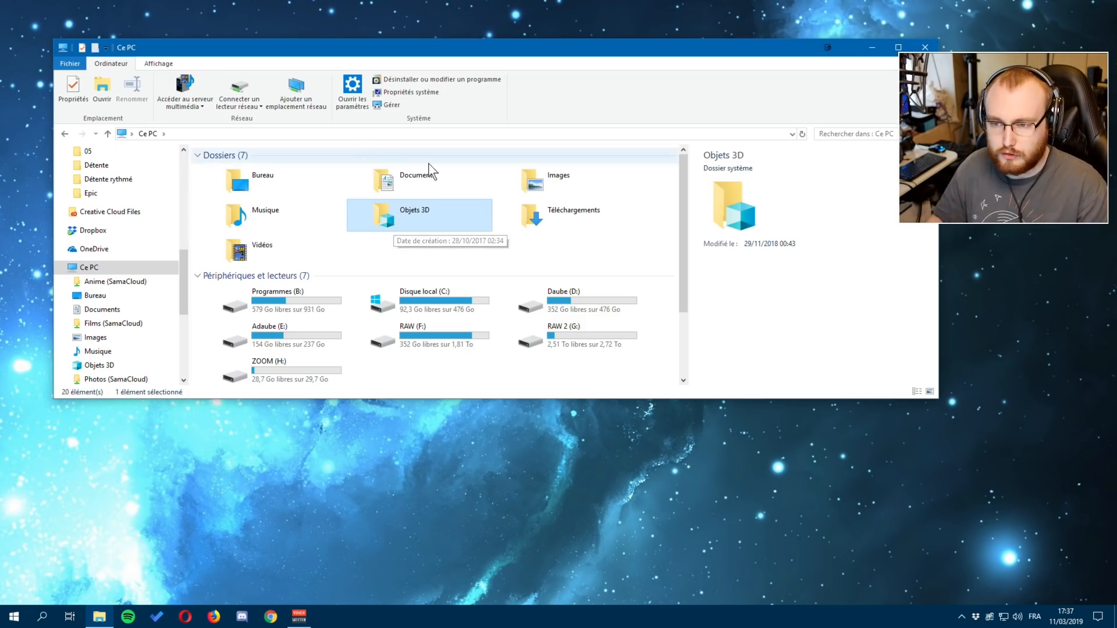
{"action": "left_click", "coordinate": [580, 216]}
- Open the properties of the Objets 3D folder and show its storage location settings
{"action": "left_click", "coordinate": [428, 216]}
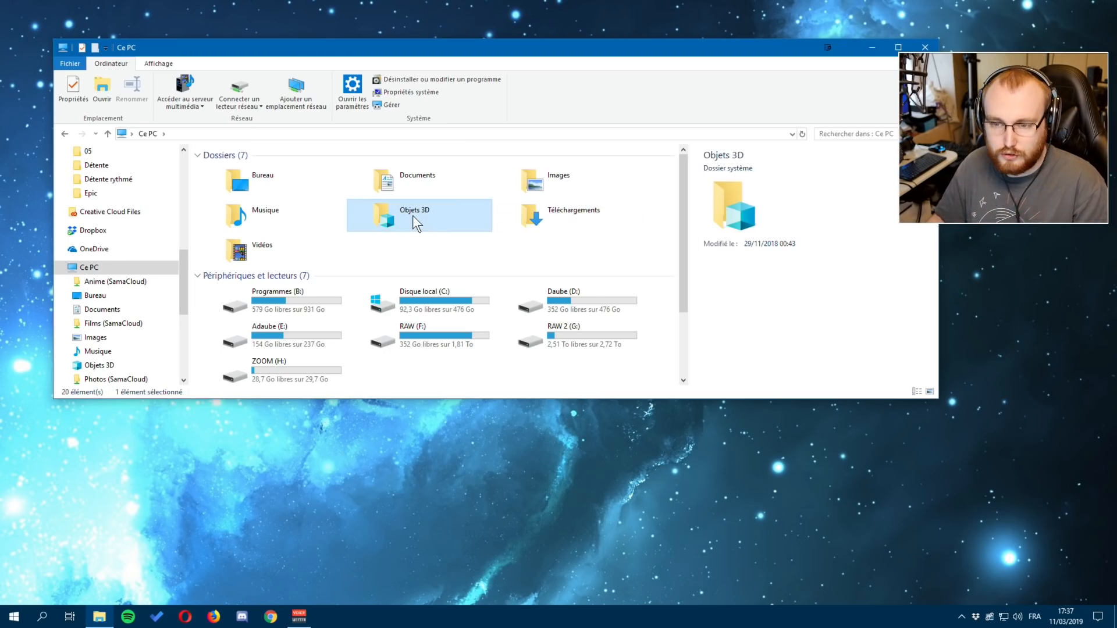
{"action": "right_click", "coordinate": [413, 215]}
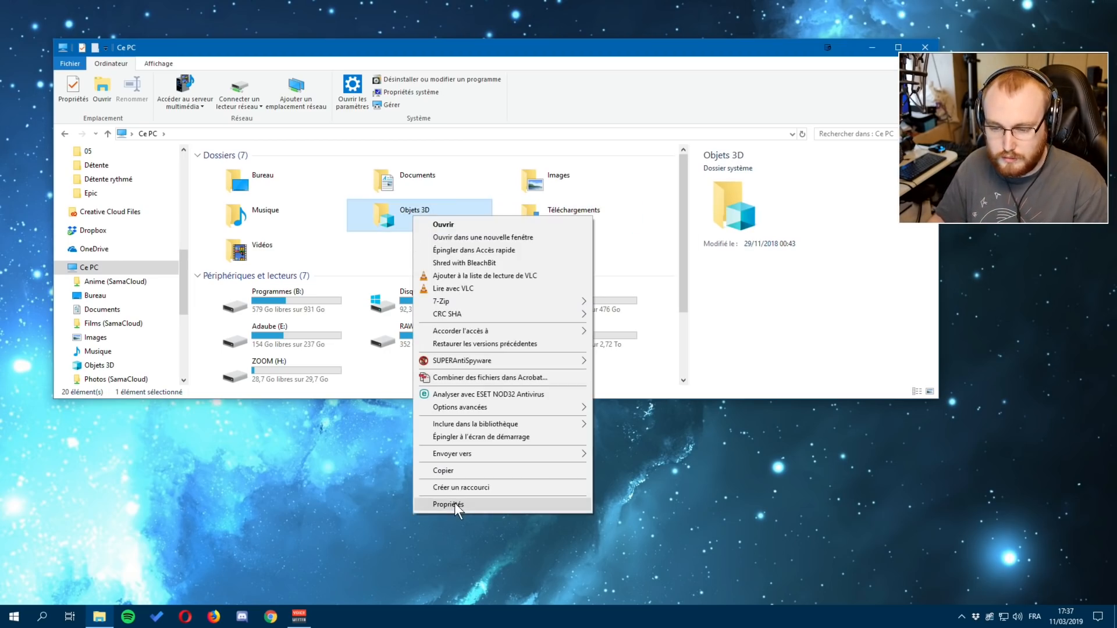
{"action": "left_click", "coordinate": [362, 270]}
{"action": "left_click", "coordinate": [393, 216]}
{"action": "right_click", "coordinate": [393, 217]}
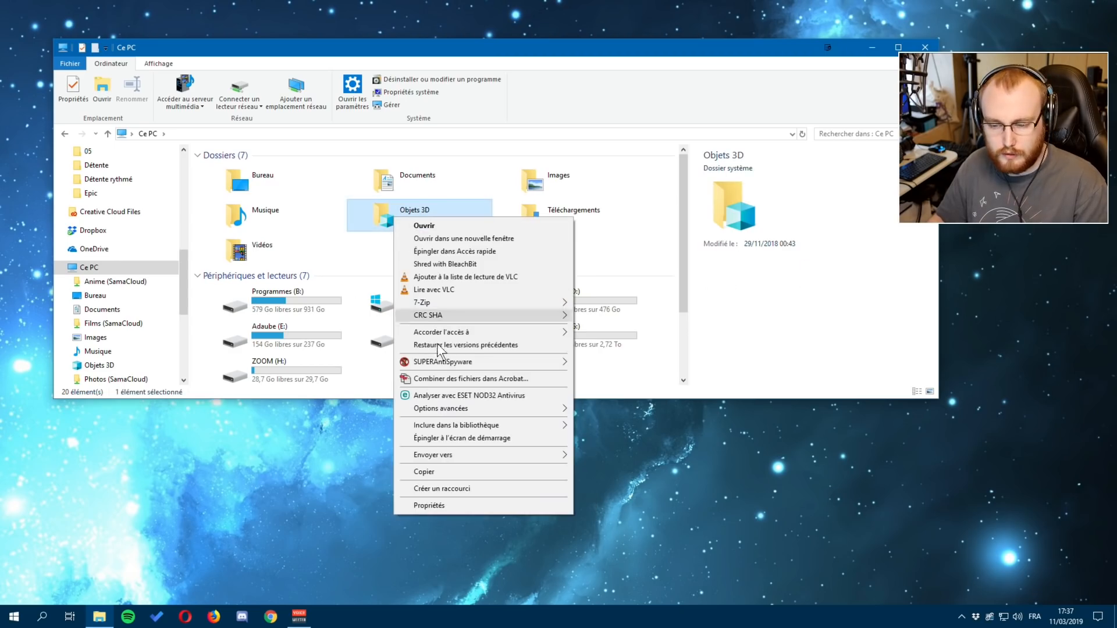
{"action": "left_click", "coordinate": [420, 508]}
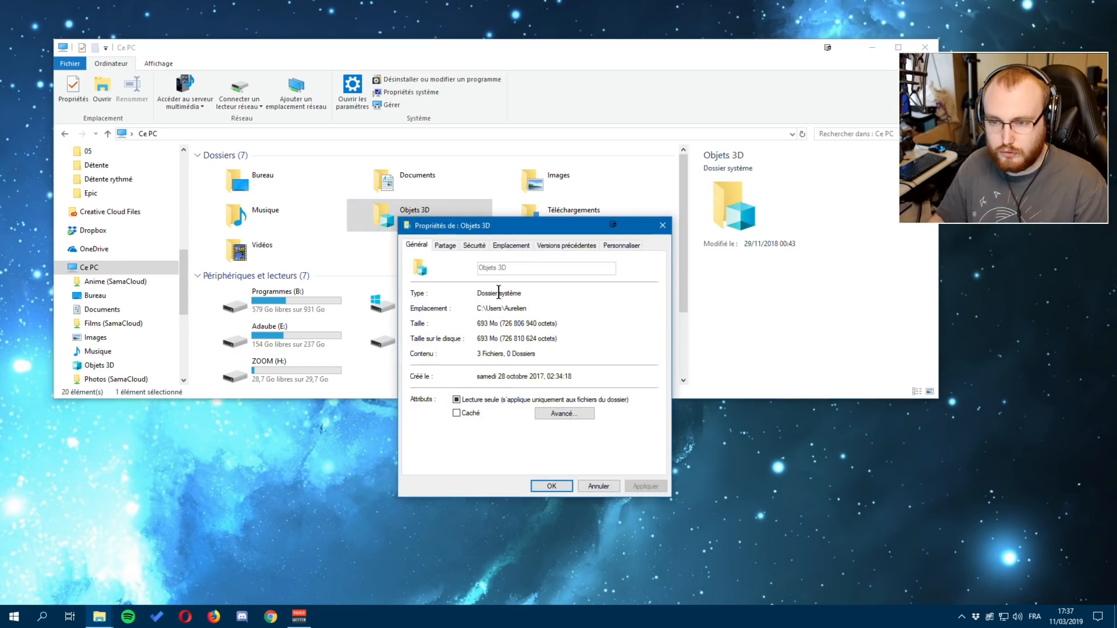
{"action": "left_click", "coordinate": [511, 246]}
- Examine the drive, user profile and folder name parts of the Objets 3D storage path
{"action": "left_click", "coordinate": [450, 333]}
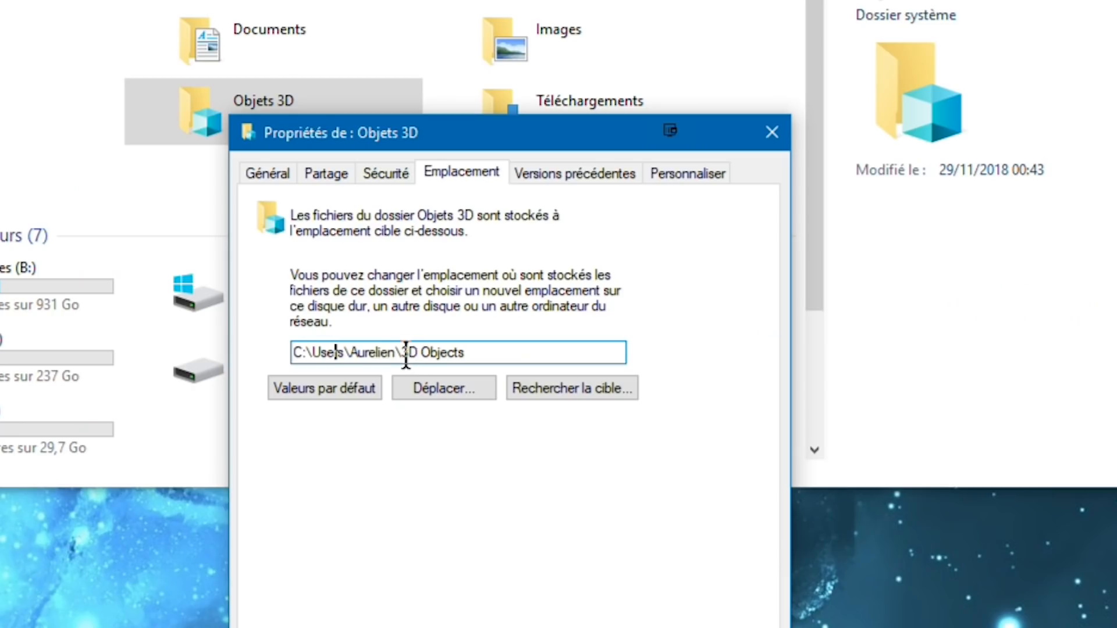
{"action": "left_click_drag", "start_coordinate": [406, 356], "coordinate": [466, 352]}
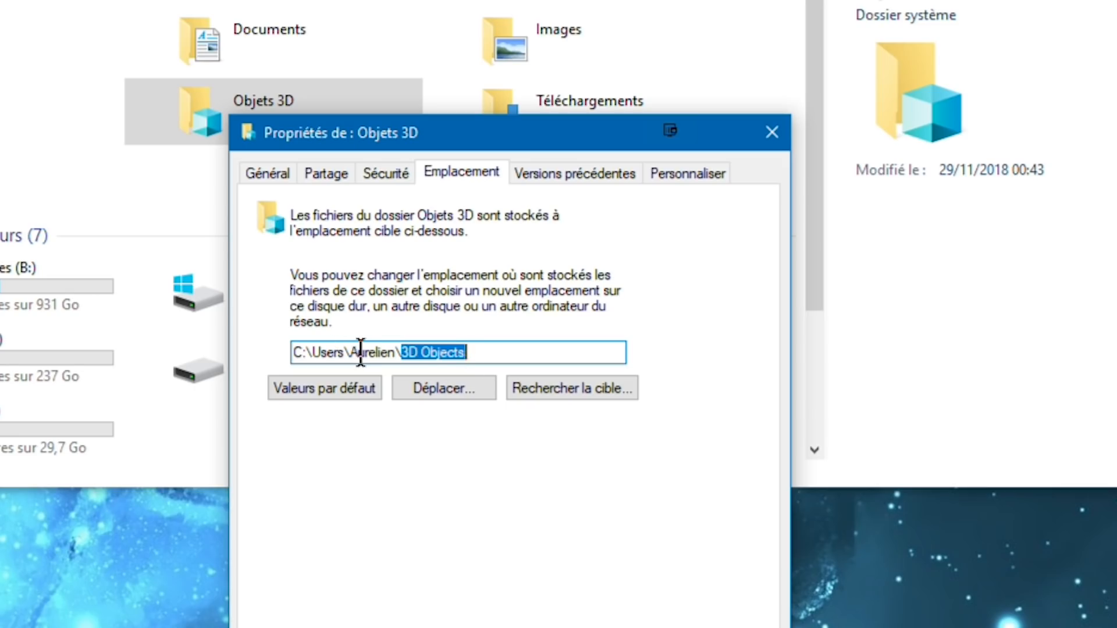
{"action": "left_click_drag", "start_coordinate": [351, 352], "coordinate": [394, 352]}
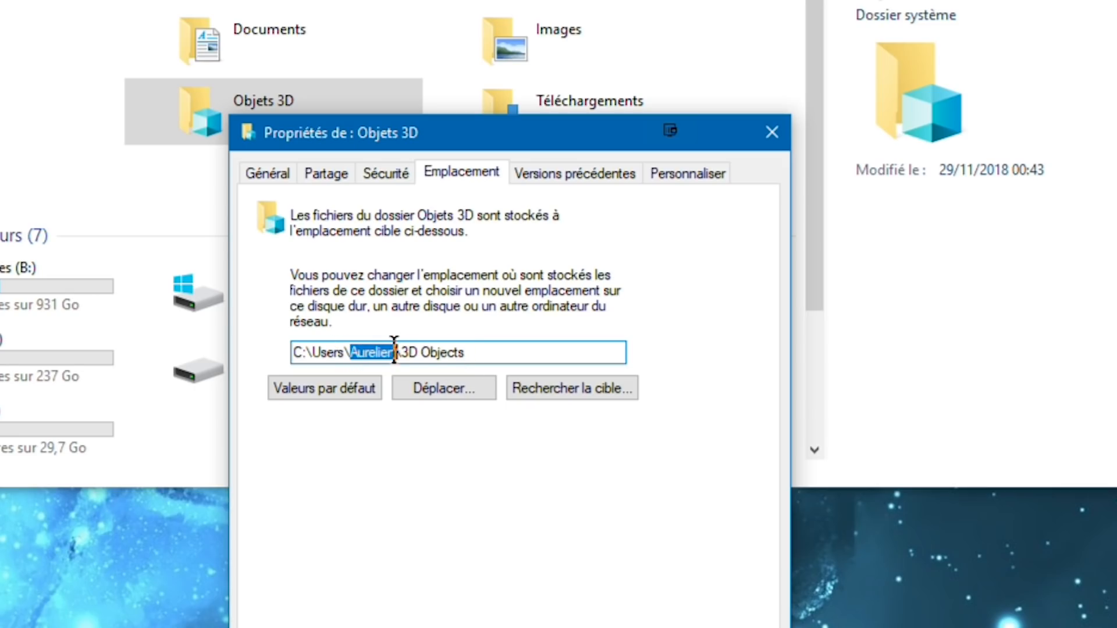
{"action": "left_click", "coordinate": [298, 352]}
{"action": "left_click_drag", "start_coordinate": [299, 352], "coordinate": [285, 355]}
{"action": "left_click", "coordinate": [492, 351]}
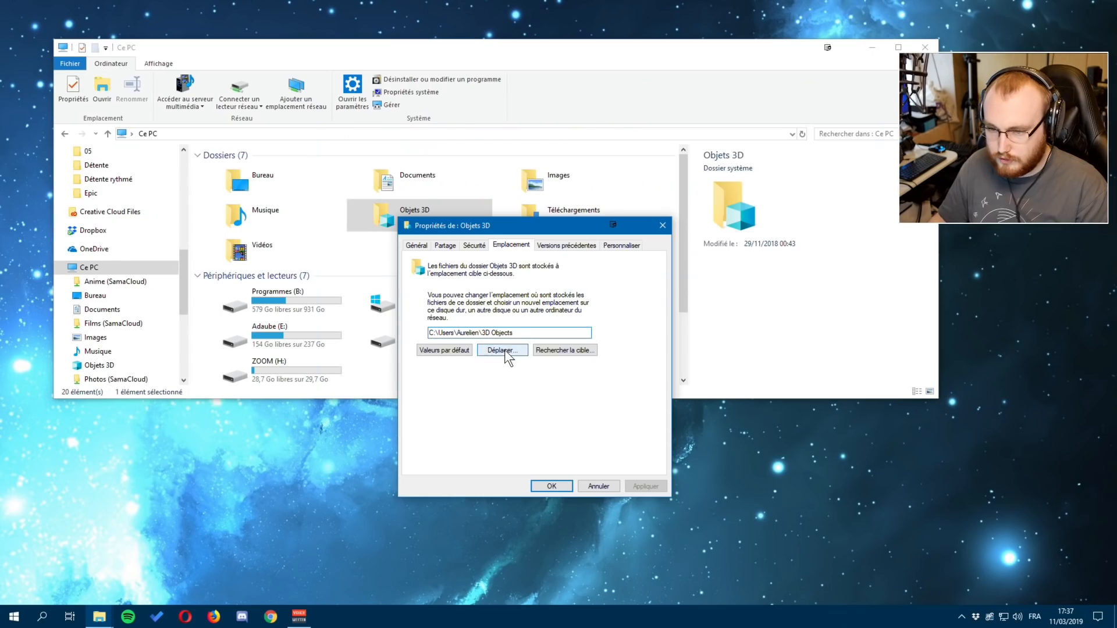
- Start relocating the Objets 3D folder and browse to the Daube (D:) drive as the destination
{"action": "left_click", "coordinate": [504, 350]}
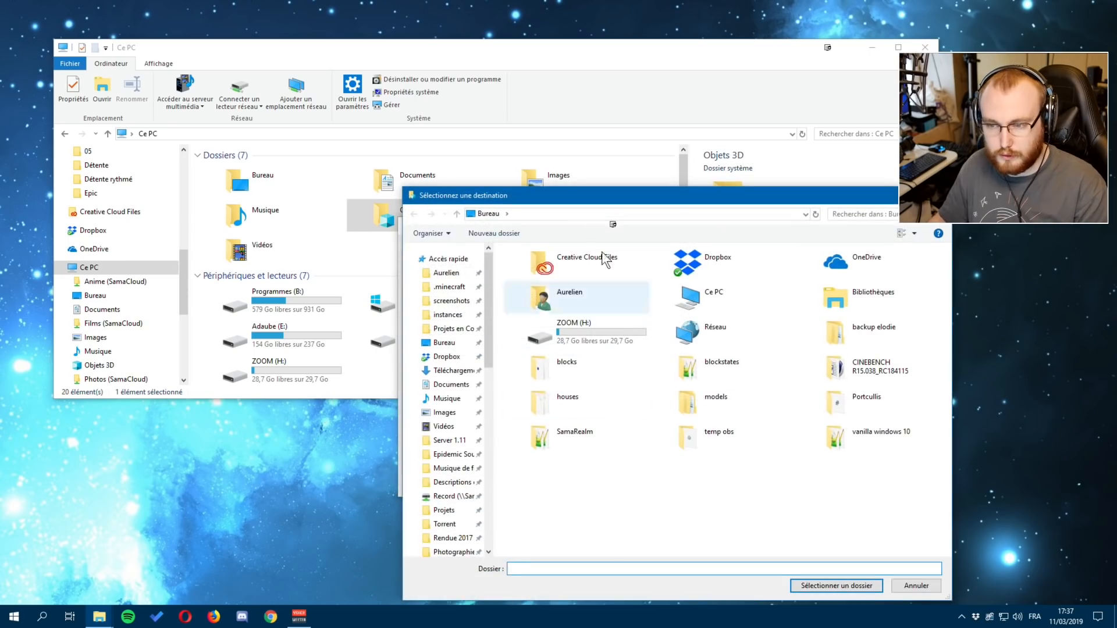
{"action": "scroll", "coordinate": [455, 379], "scroll_direction": "down", "scroll_amount": 4}
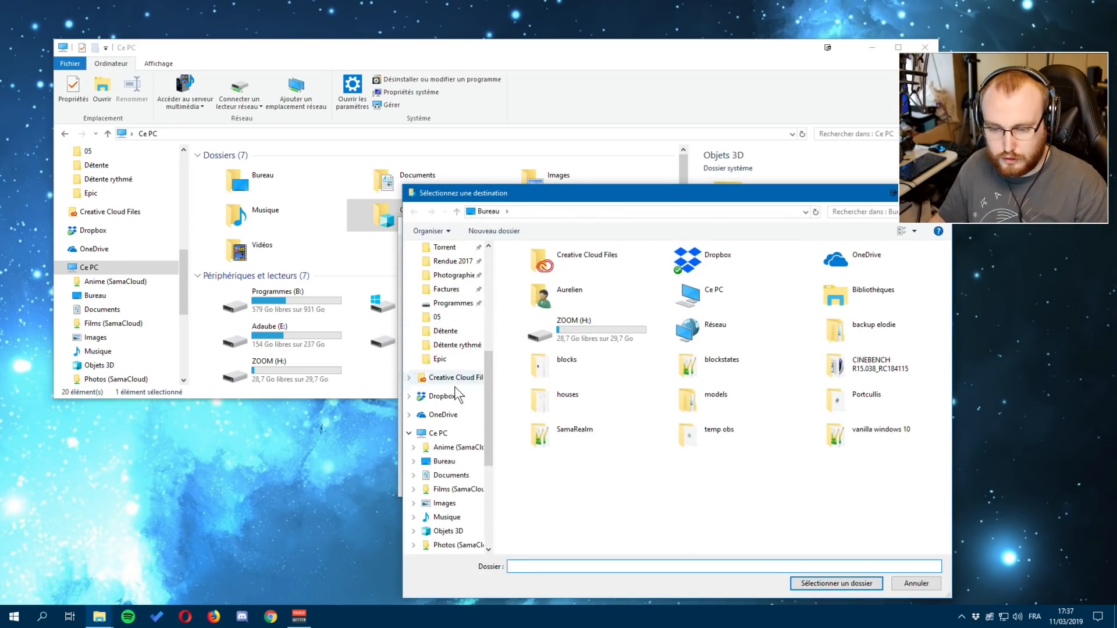
{"action": "left_click", "coordinate": [438, 433]}
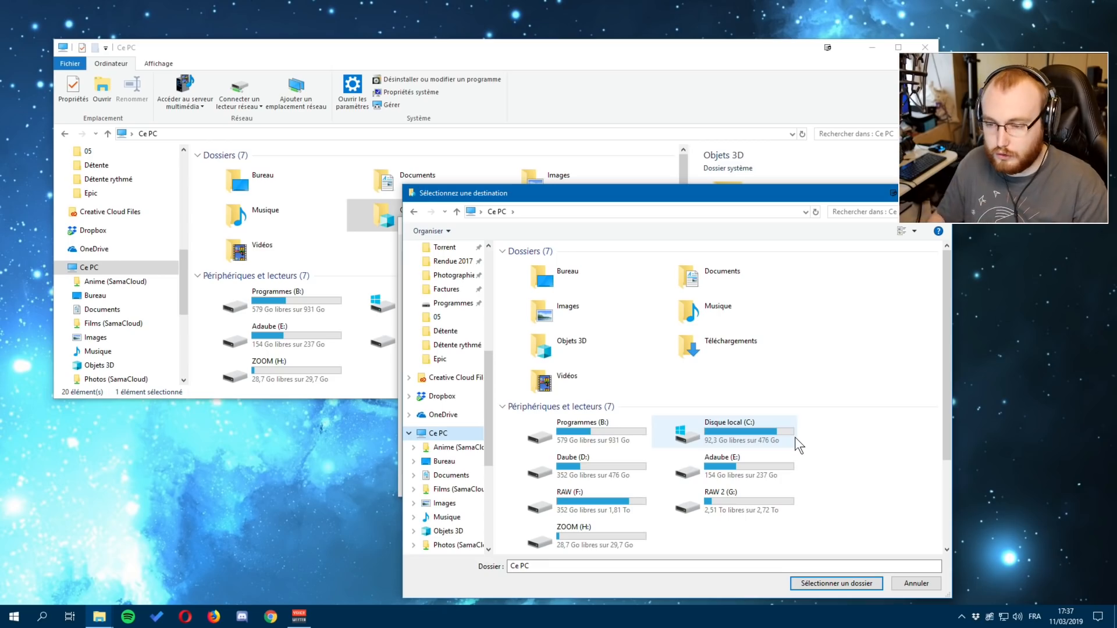
{"action": "double_click", "coordinate": [621, 463]}
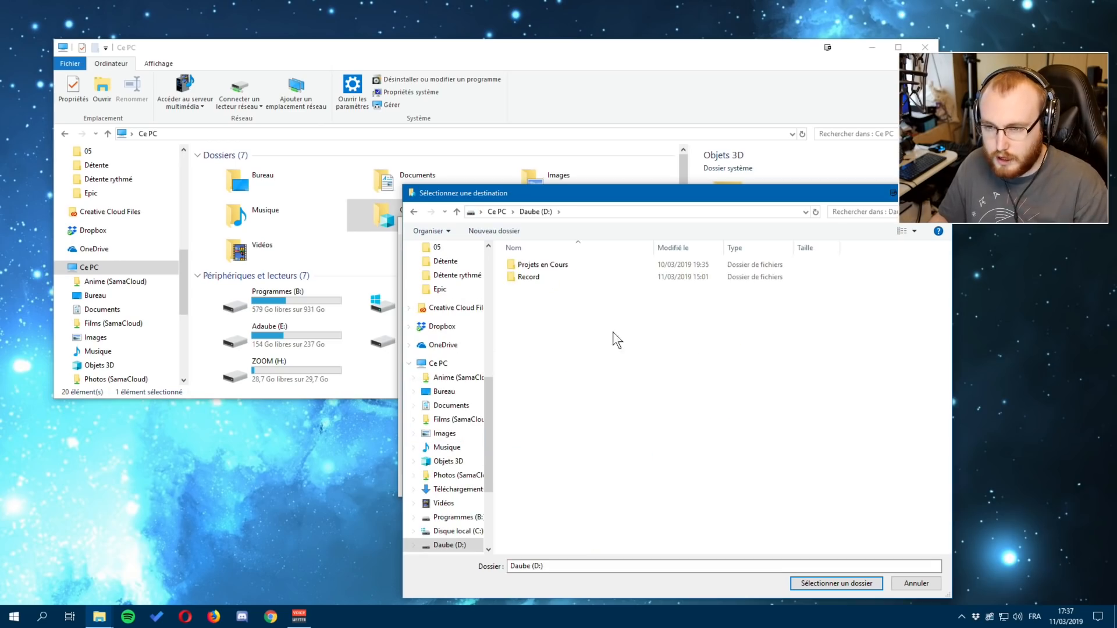
- Create a new folder named Objet 3D on the Daube (D:) drive and select it
{"action": "right_click", "coordinate": [561, 339]}
{"action": "mouse_move", "coordinate": [611, 462]}
{"action": "left_click", "coordinate": [757, 305]}
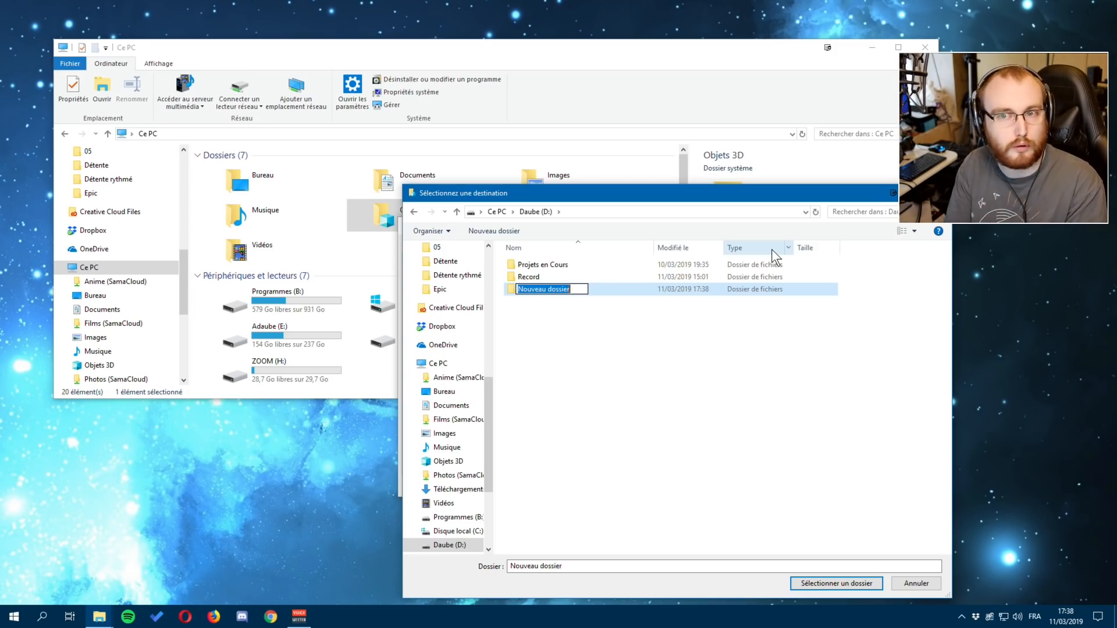
{"action": "type", "text": "O"}
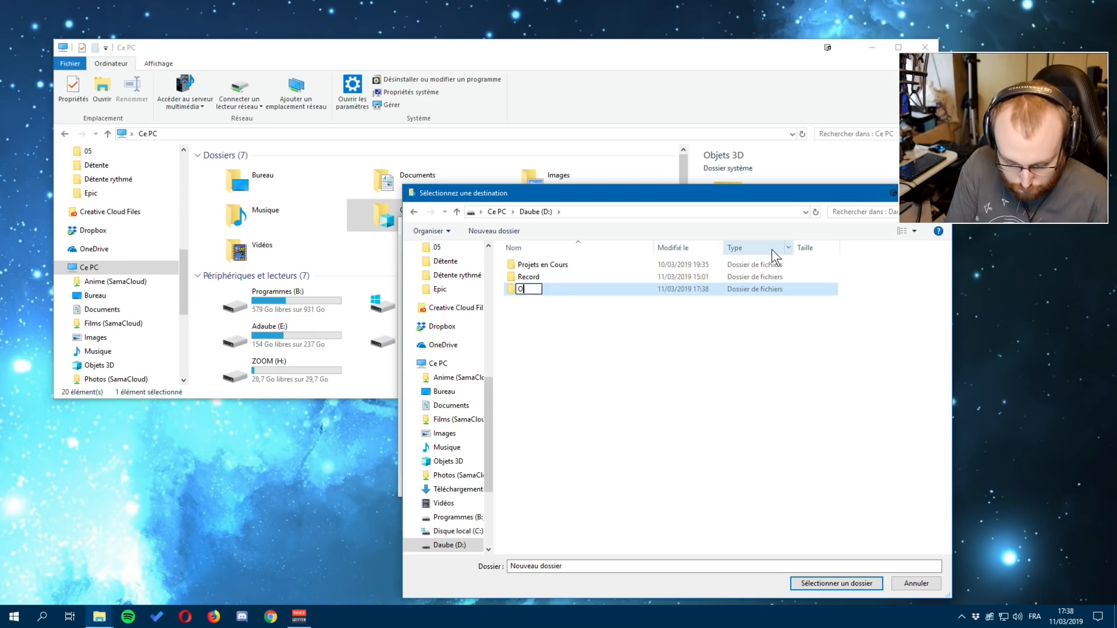
{"action": "type", "text": "bjet 3D"}
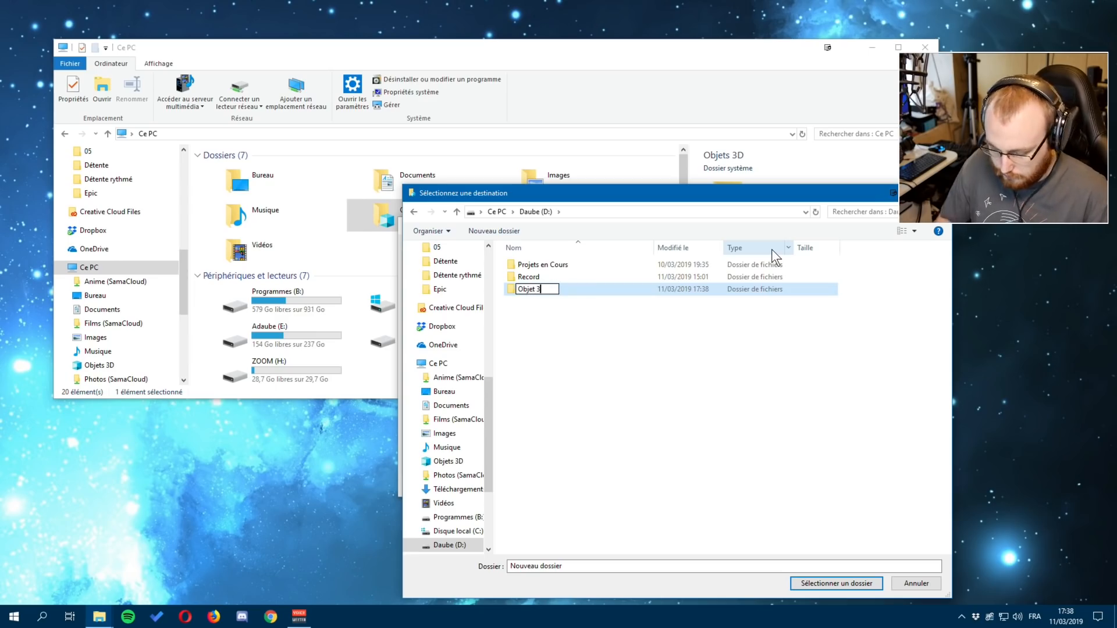
{"action": "left_click", "coordinate": [588, 298]}
{"action": "left_click", "coordinate": [533, 291]}
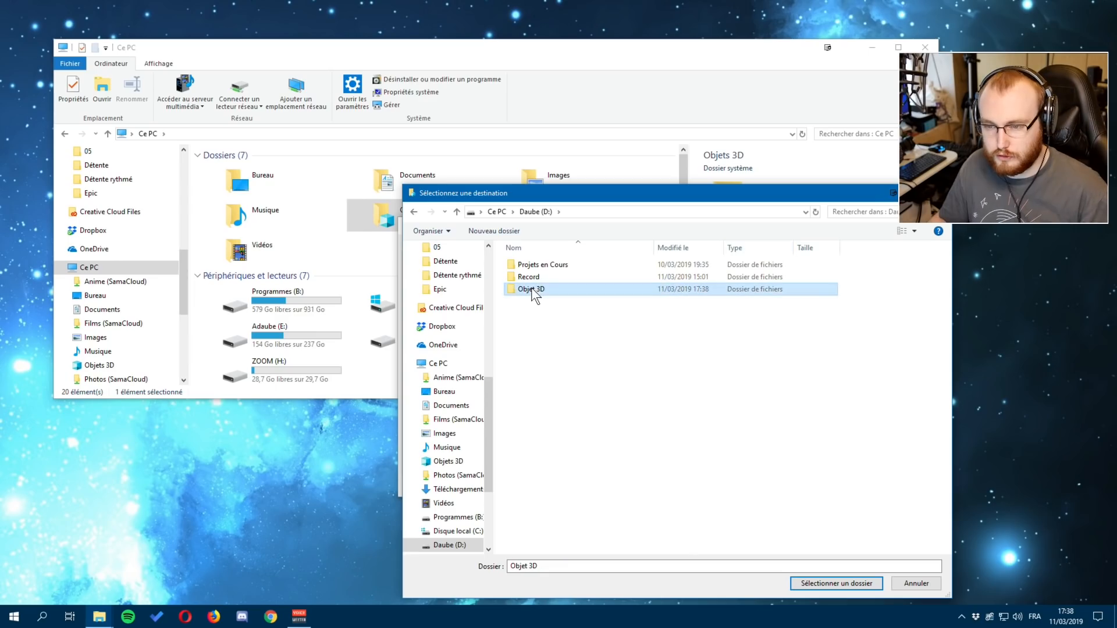
- Set D:\Objet 3D as the new location of the Objets 3D folder and move all its existing files there
{"action": "left_click", "coordinate": [822, 583]}
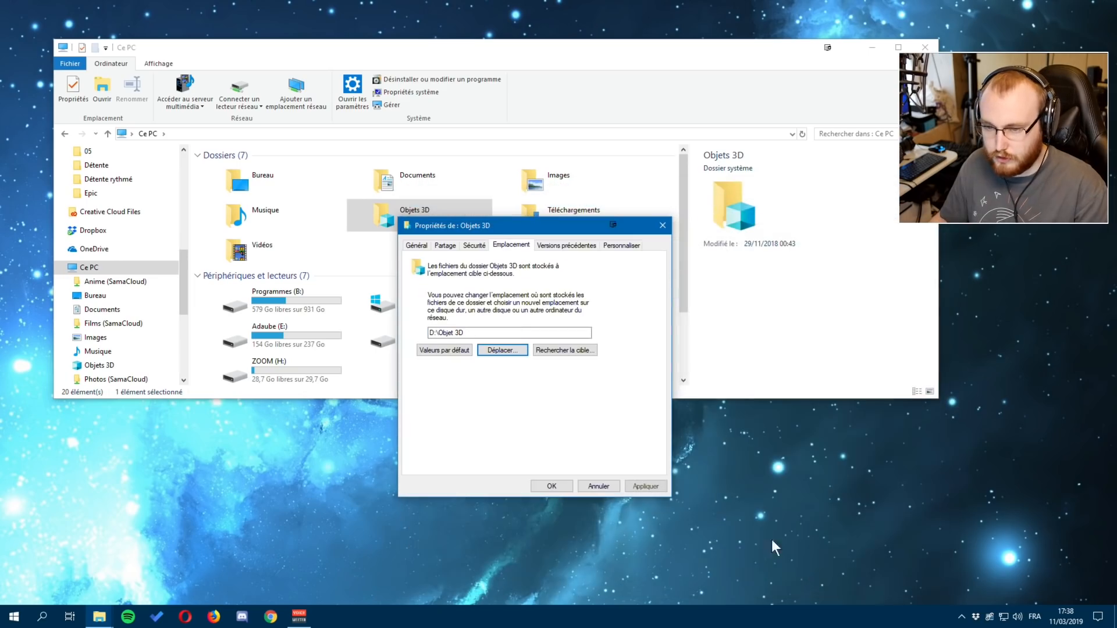
{"action": "left_click", "coordinate": [476, 331]}
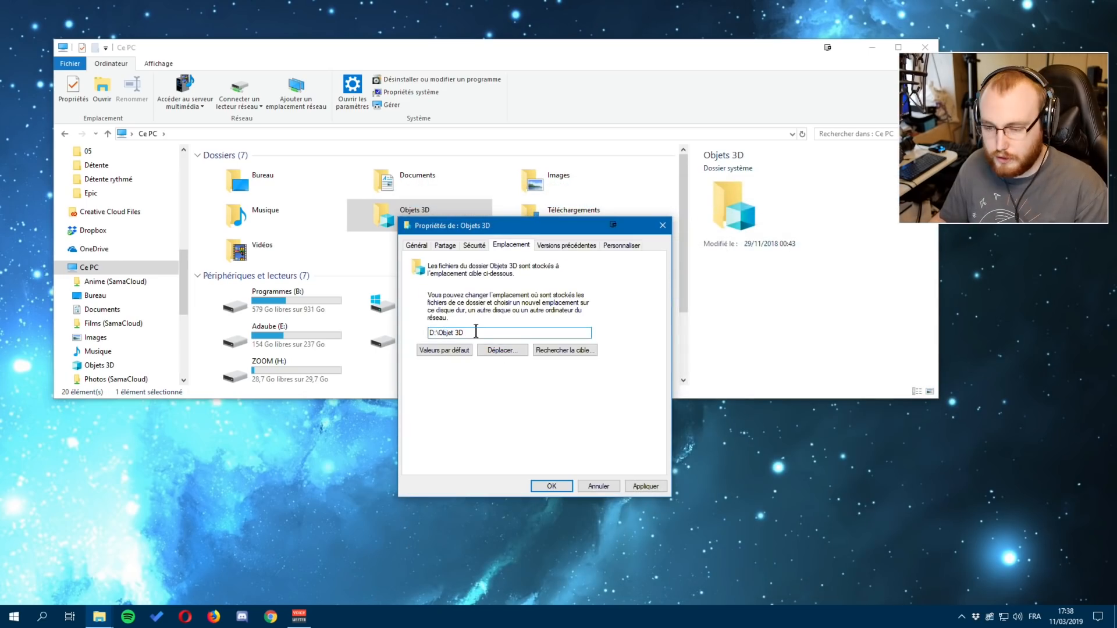
{"action": "left_click", "coordinate": [637, 486]}
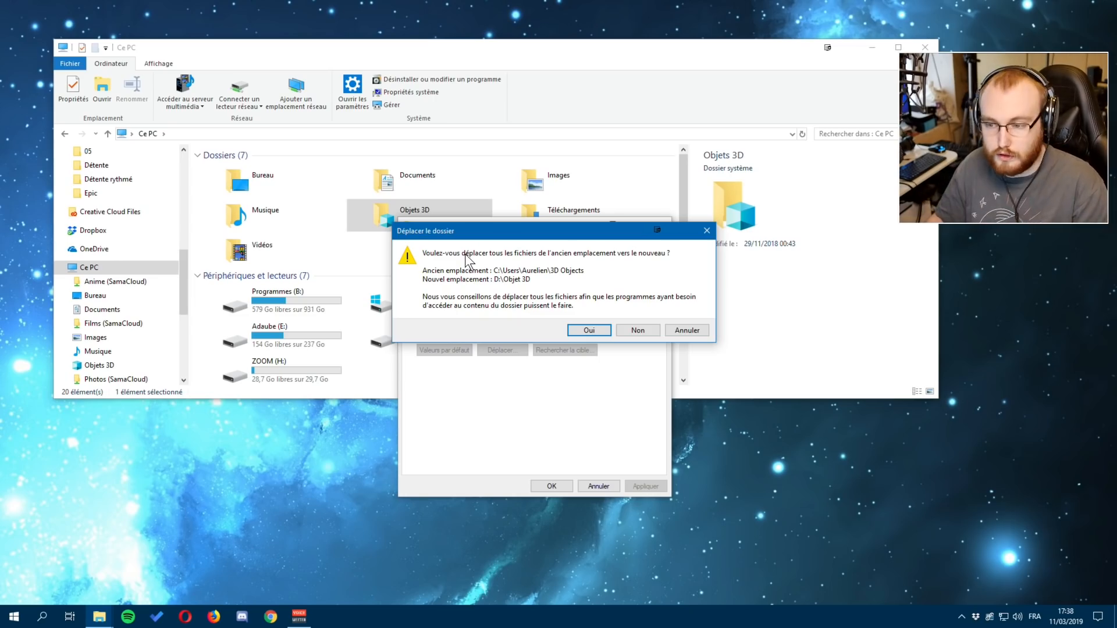
{"action": "left_click", "coordinate": [588, 330]}
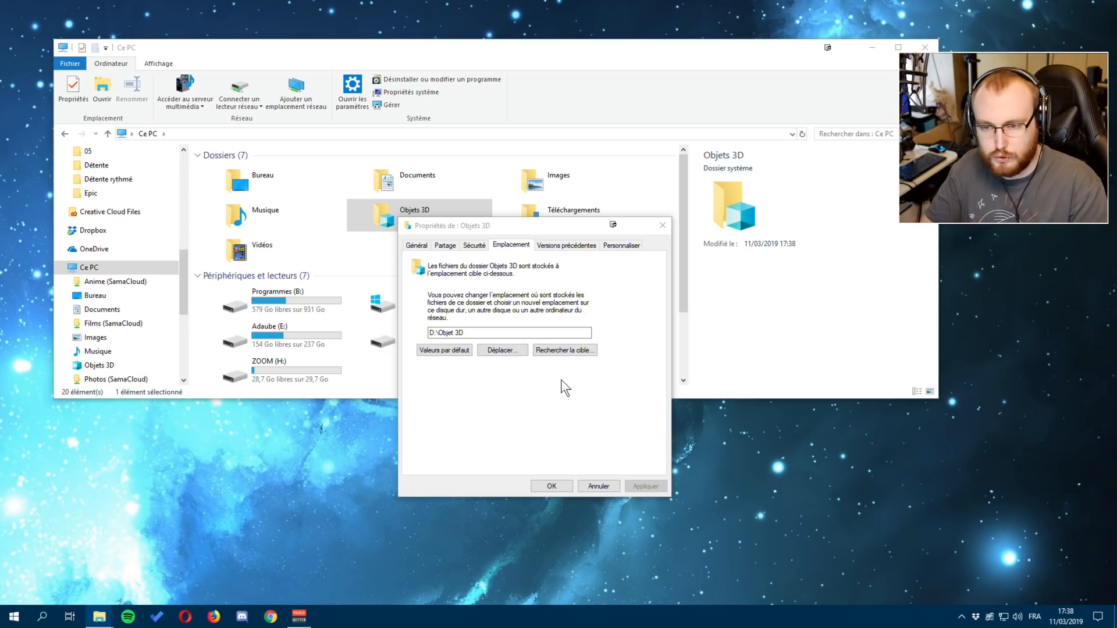
{"action": "left_click", "coordinate": [549, 481]}
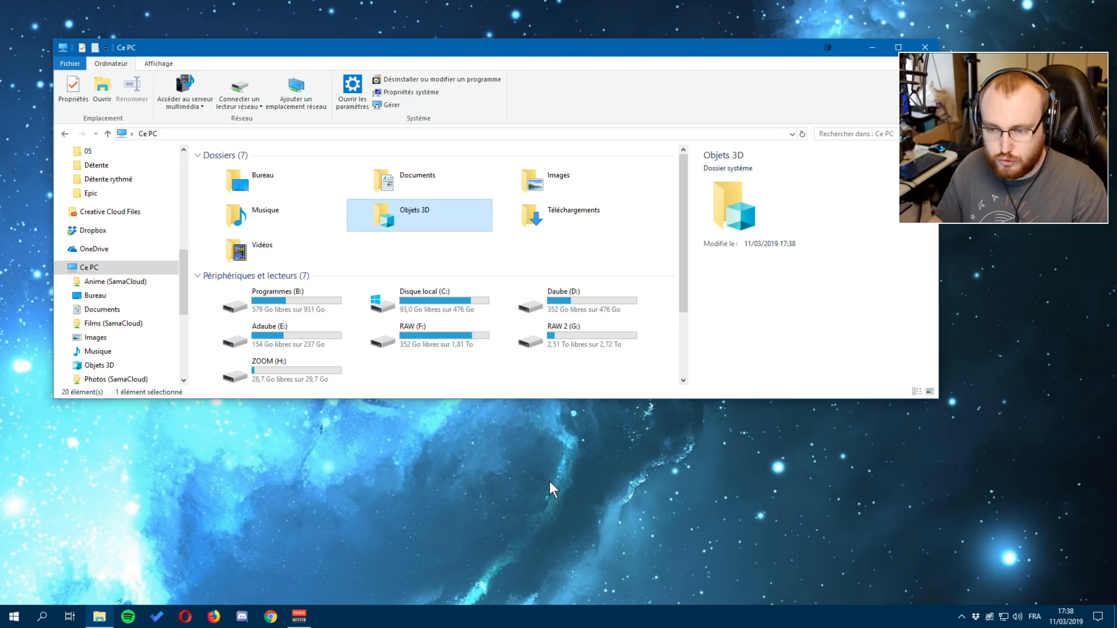
- Examine the contents of the relocated Objets 3D folder from Ce PC and return to the Ce PC overview
{"action": "left_click", "coordinate": [434, 251]}
{"action": "double_click", "coordinate": [409, 219]}
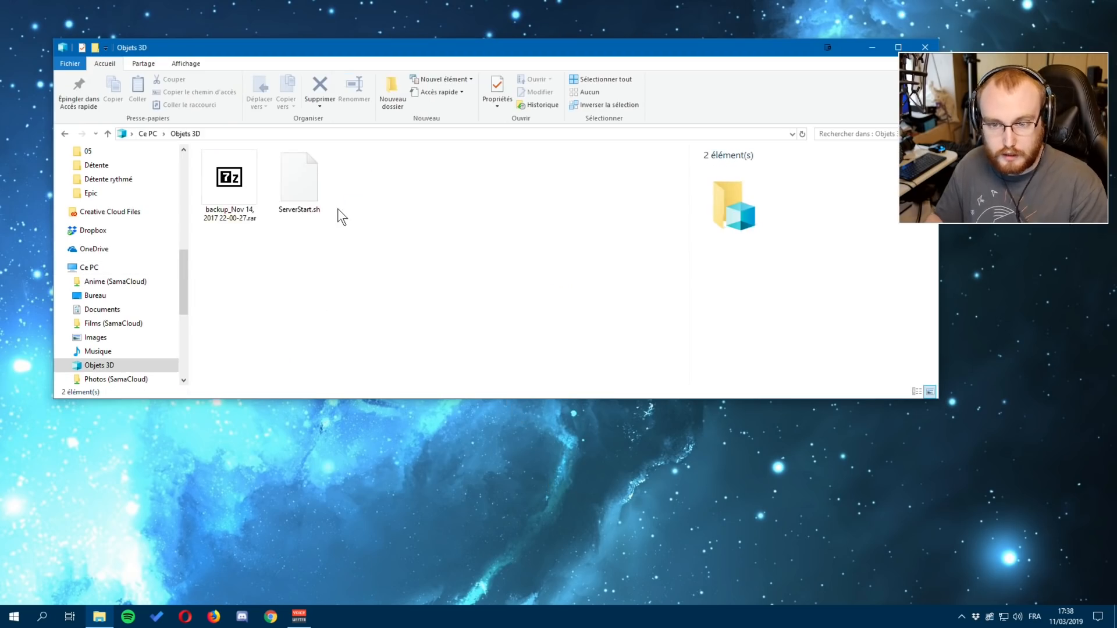
{"action": "left_click", "coordinate": [64, 133]}
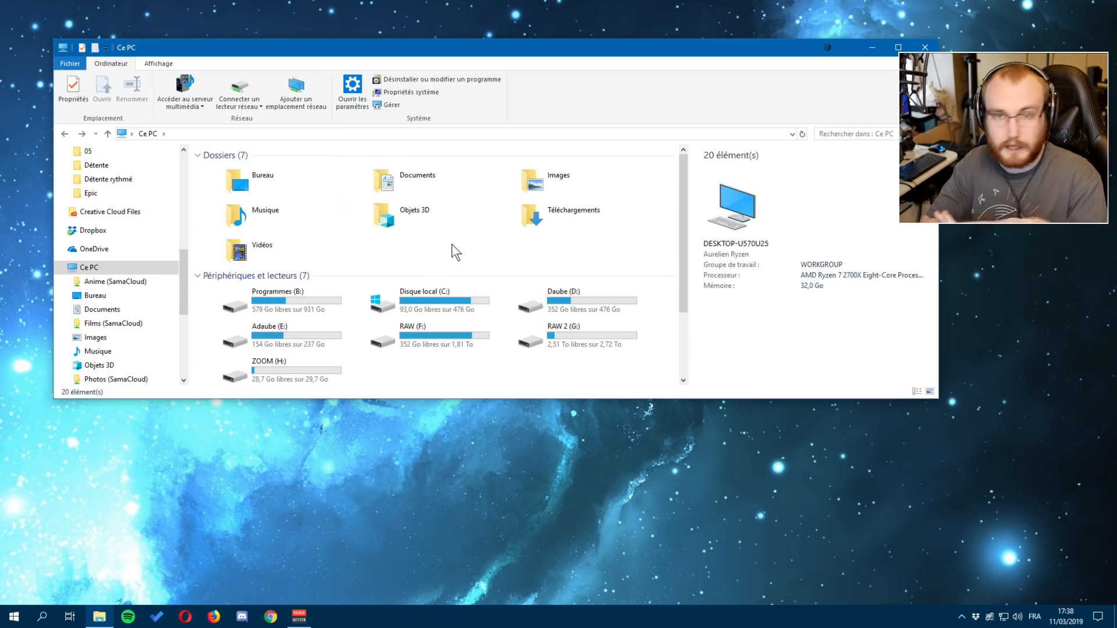
{"action": "double_click", "coordinate": [408, 209]}
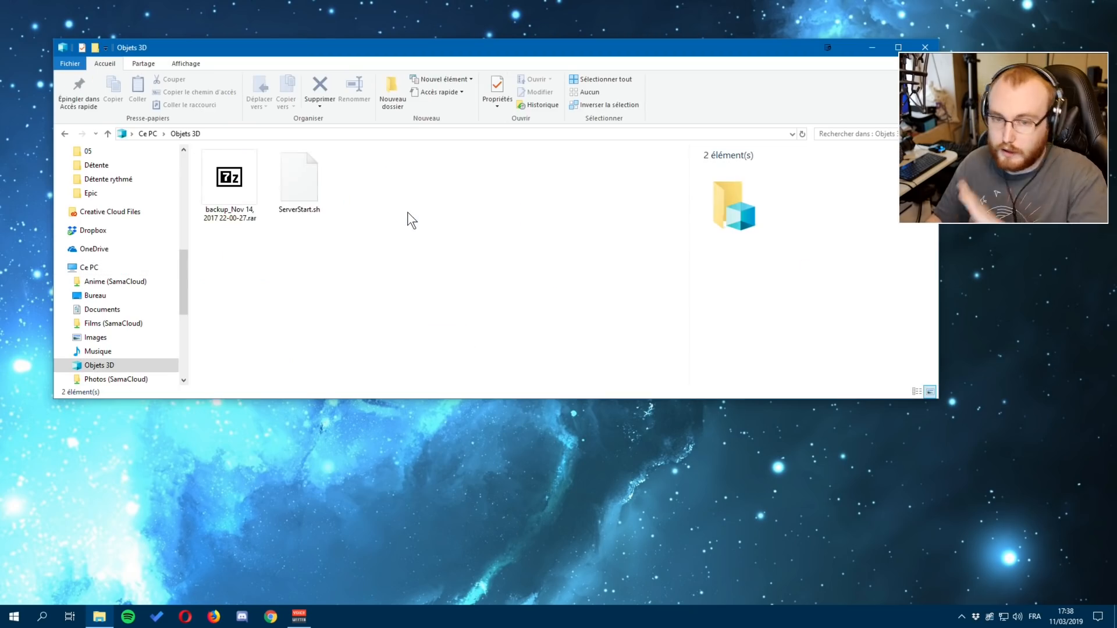
{"action": "left_click", "coordinate": [64, 133]}
{"action": "left_click", "coordinate": [421, 248]}
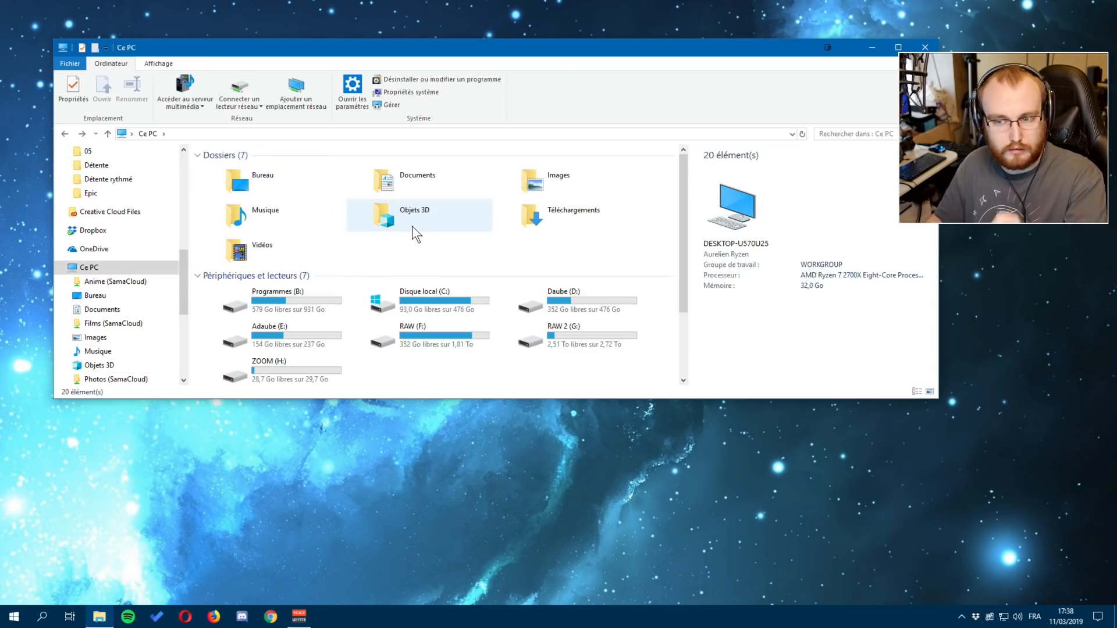
{"action": "left_click", "coordinate": [411, 181]}
{"action": "double_click", "coordinate": [391, 205]}
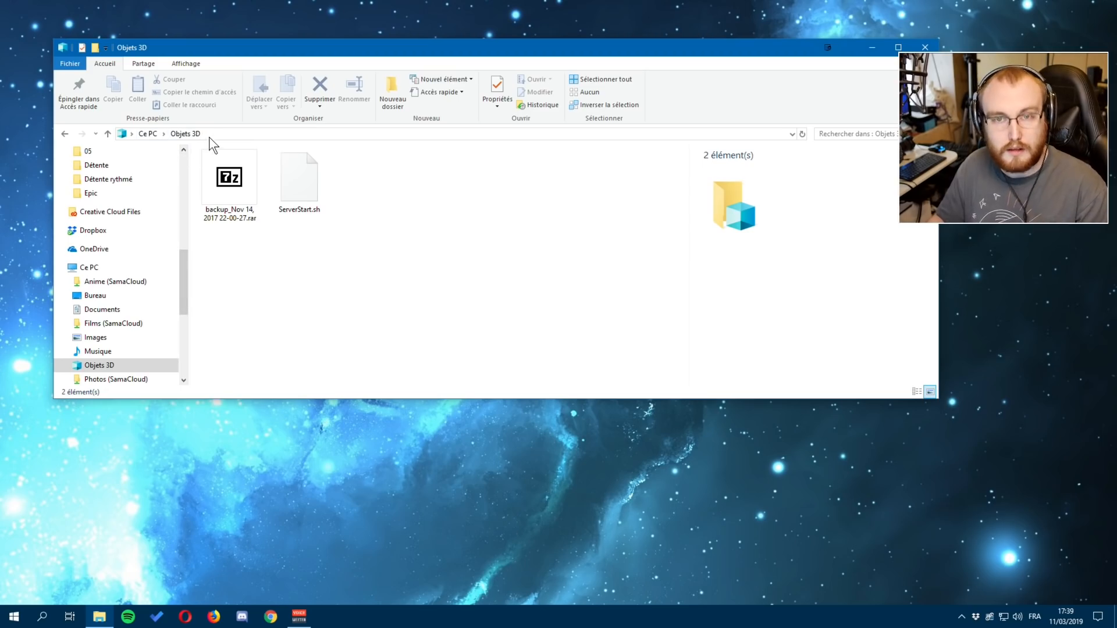
{"action": "left_click", "coordinate": [69, 133]}
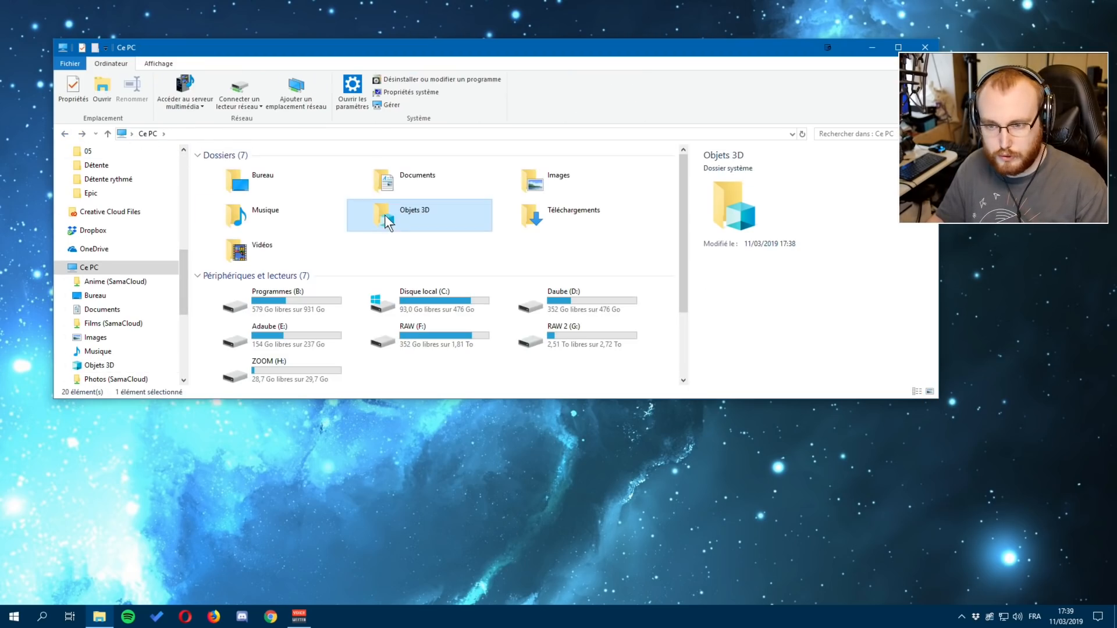
{"action": "left_click", "coordinate": [407, 172]}
{"action": "left_click", "coordinate": [546, 195]}
{"action": "left_click", "coordinate": [553, 212]}
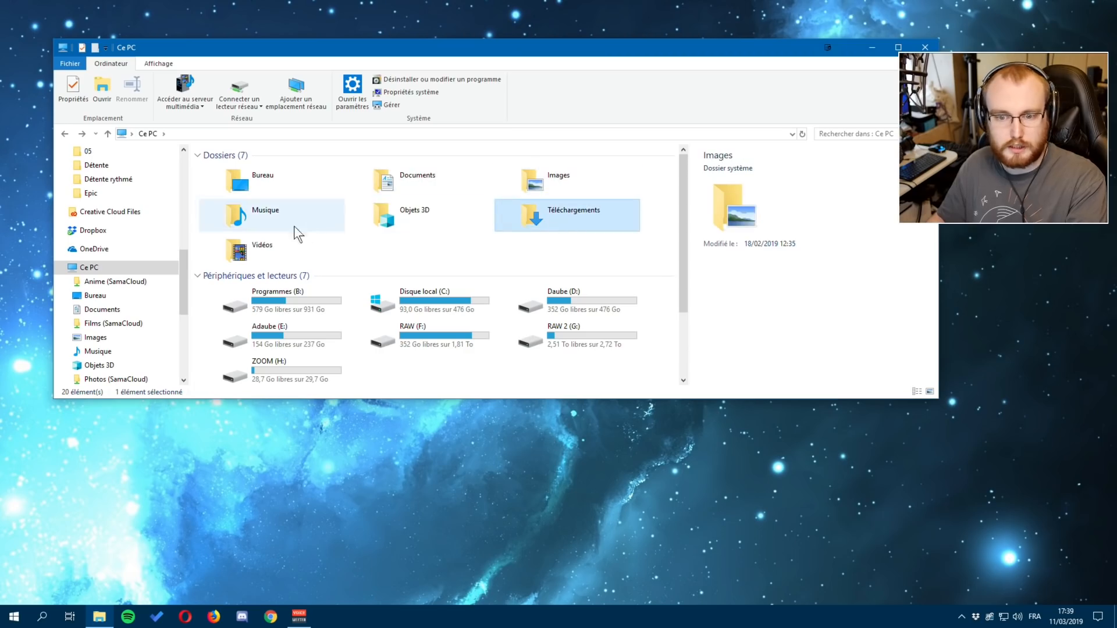
{"action": "left_click", "coordinate": [283, 241]}
{"action": "left_click", "coordinate": [396, 237]}
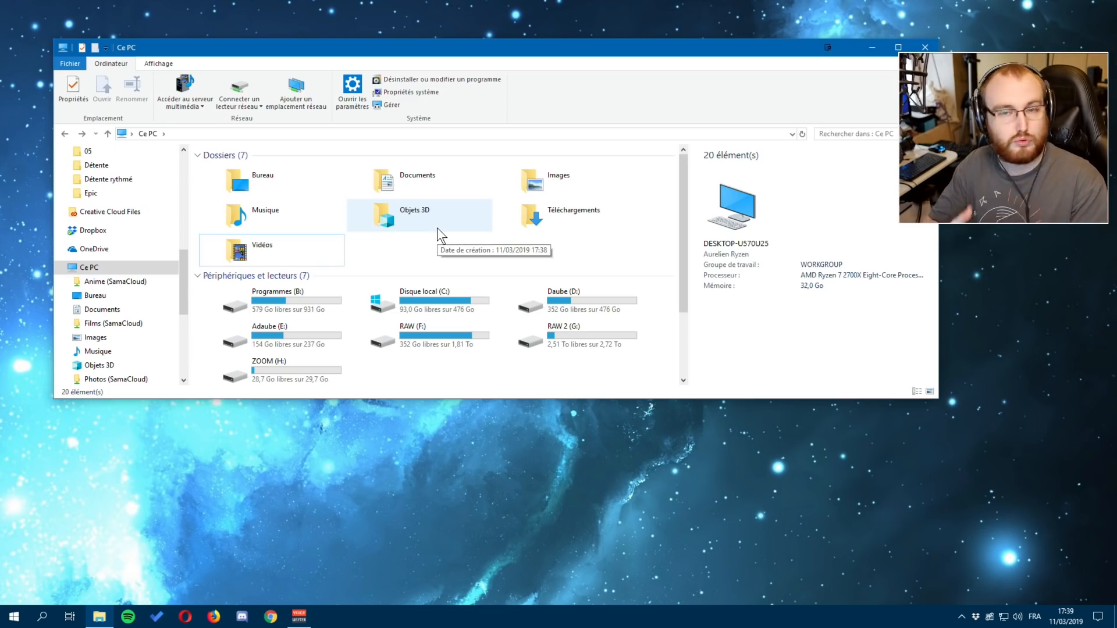
{"action": "scroll", "coordinate": [583, 281], "scroll_direction": "down", "scroll_amount": 1}
{"action": "scroll", "coordinate": [454, 198], "scroll_direction": "up", "scroll_amount": 1}
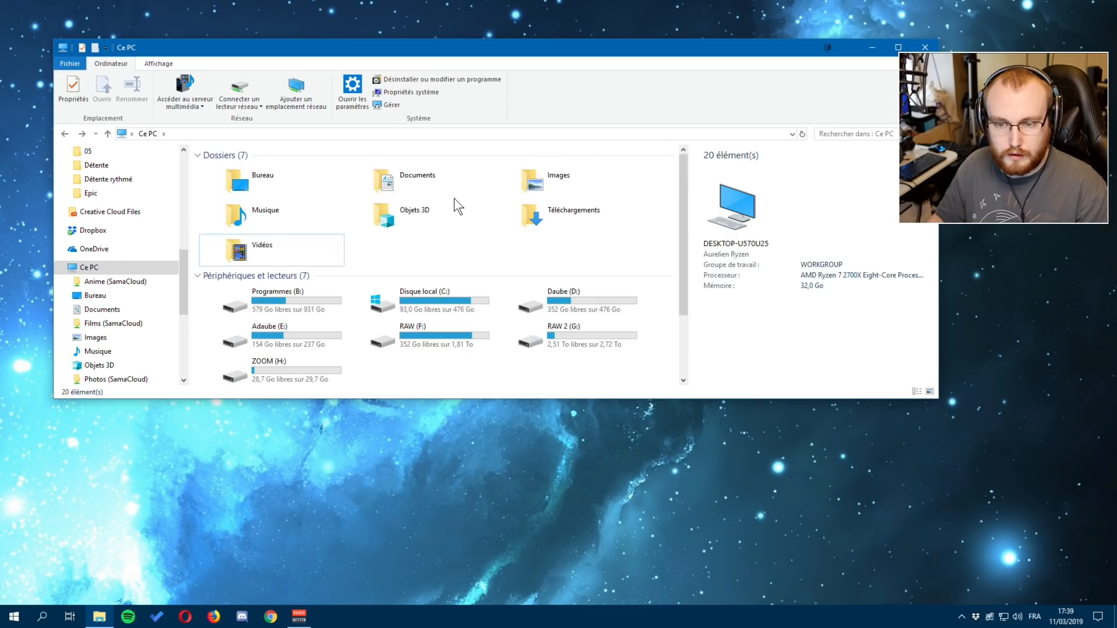
- Compare the Objets 3D folder in Ce PC with its entry on the Daube (D:) drive and return to Ce PC
{"action": "left_click", "coordinate": [412, 207]}
{"action": "double_click", "coordinate": [411, 207]}
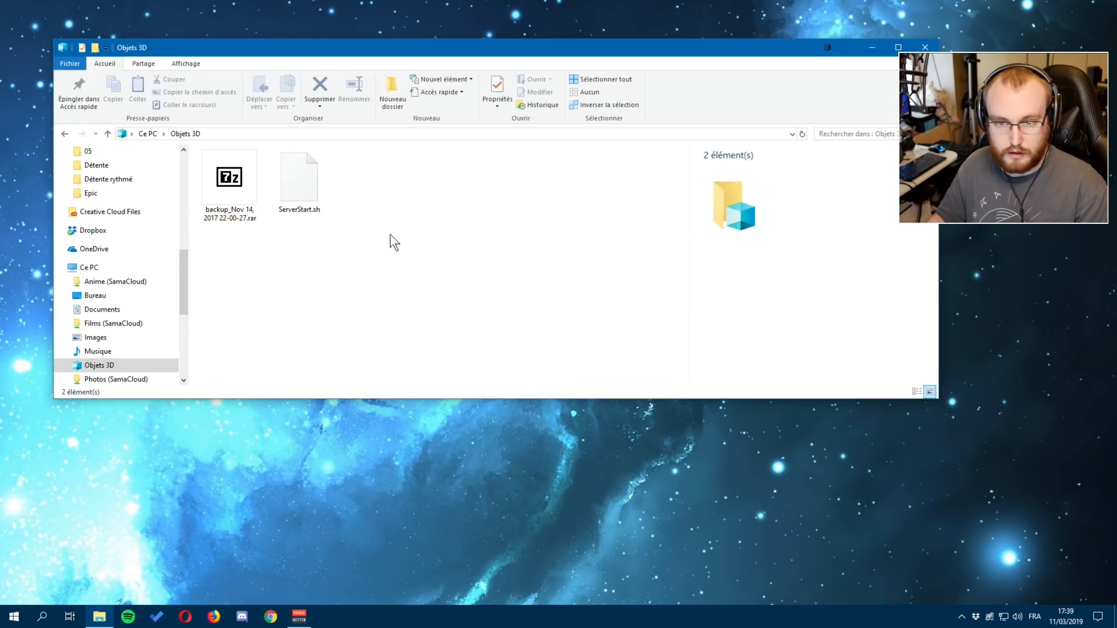
{"action": "left_click", "coordinate": [64, 134]}
{"action": "scroll", "coordinate": [505, 248], "scroll_direction": "down", "scroll_amount": 1}
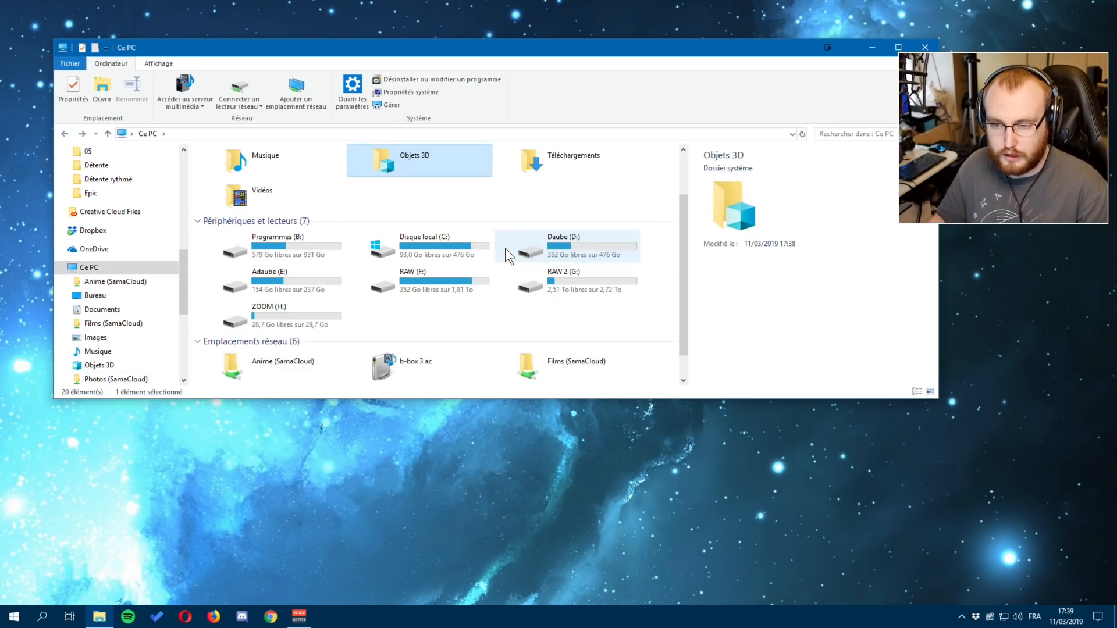
{"action": "double_click", "coordinate": [567, 251]}
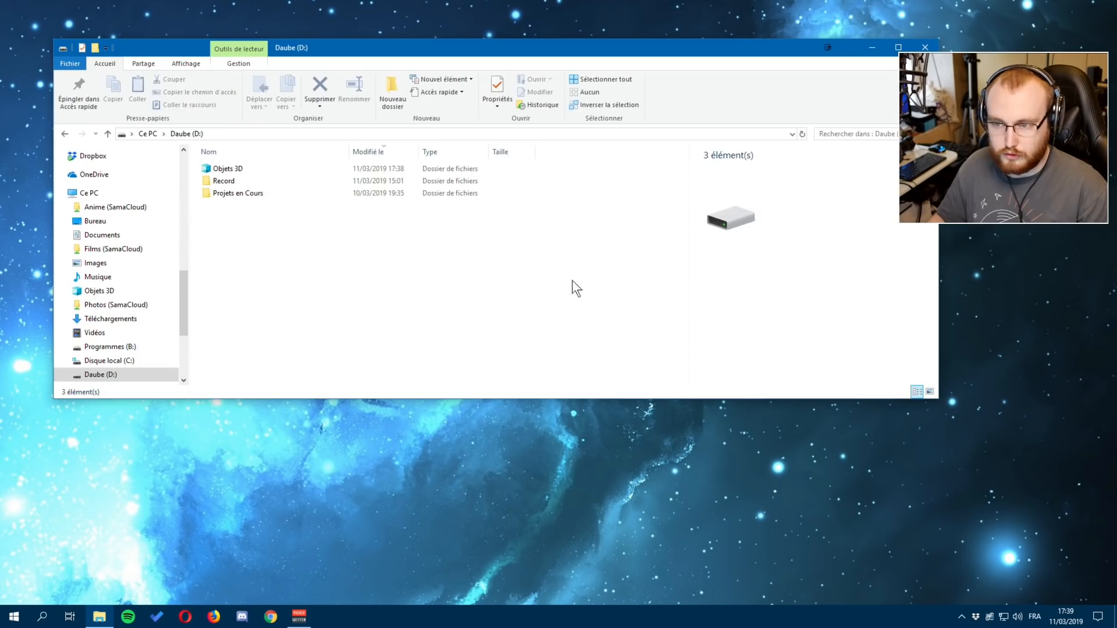
{"action": "double_click", "coordinate": [239, 171]}
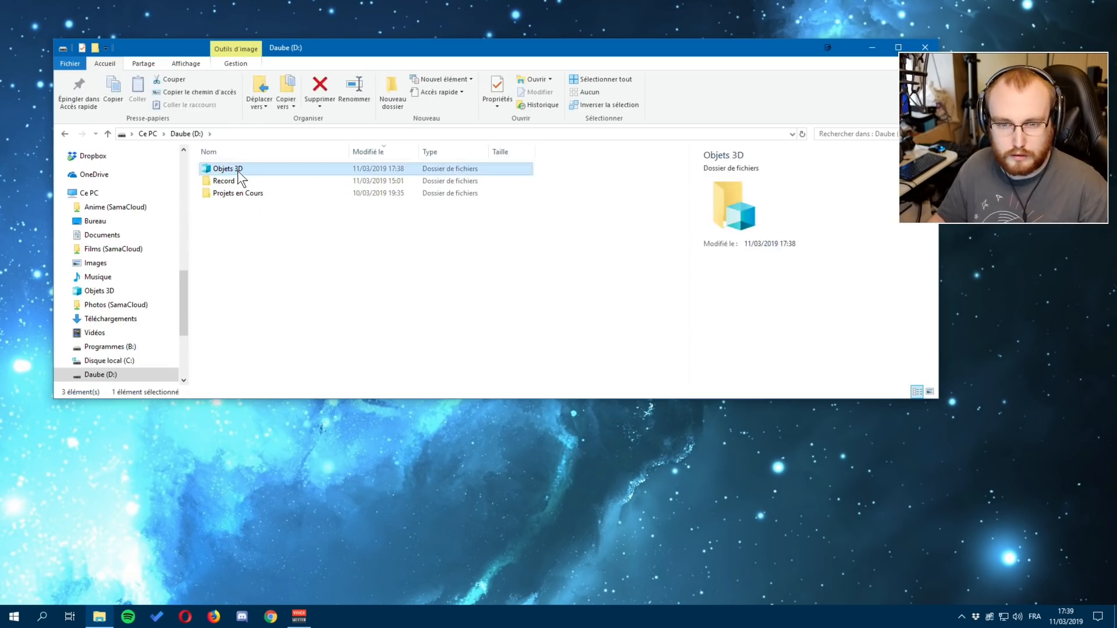
{"action": "left_click", "coordinate": [184, 133]}
{"action": "left_click", "coordinate": [149, 134]}
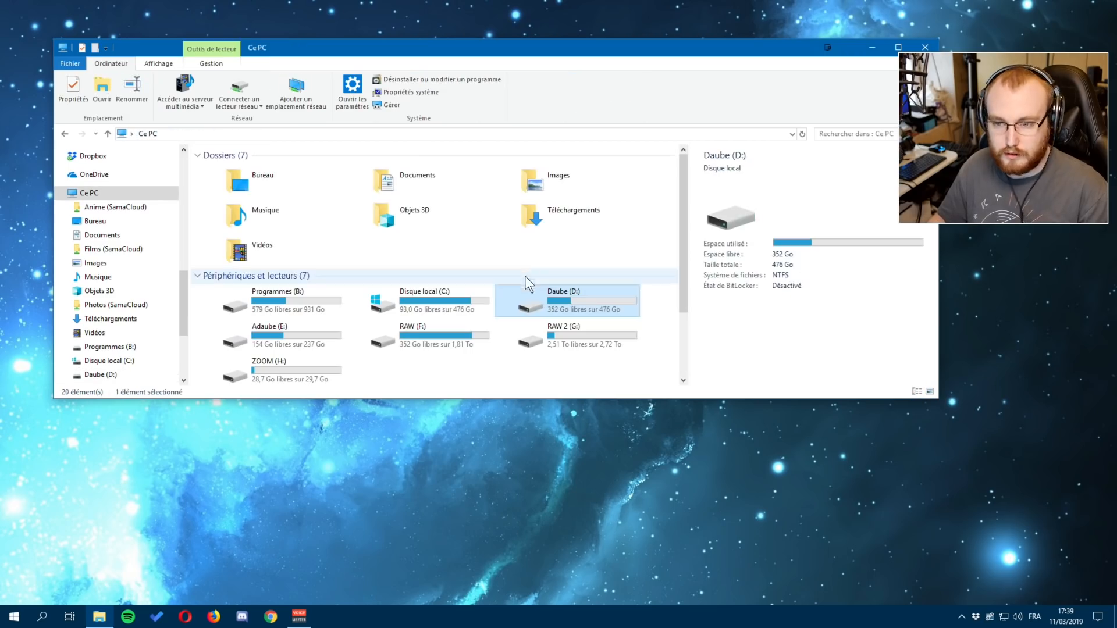
{"action": "left_click", "coordinate": [489, 250]}
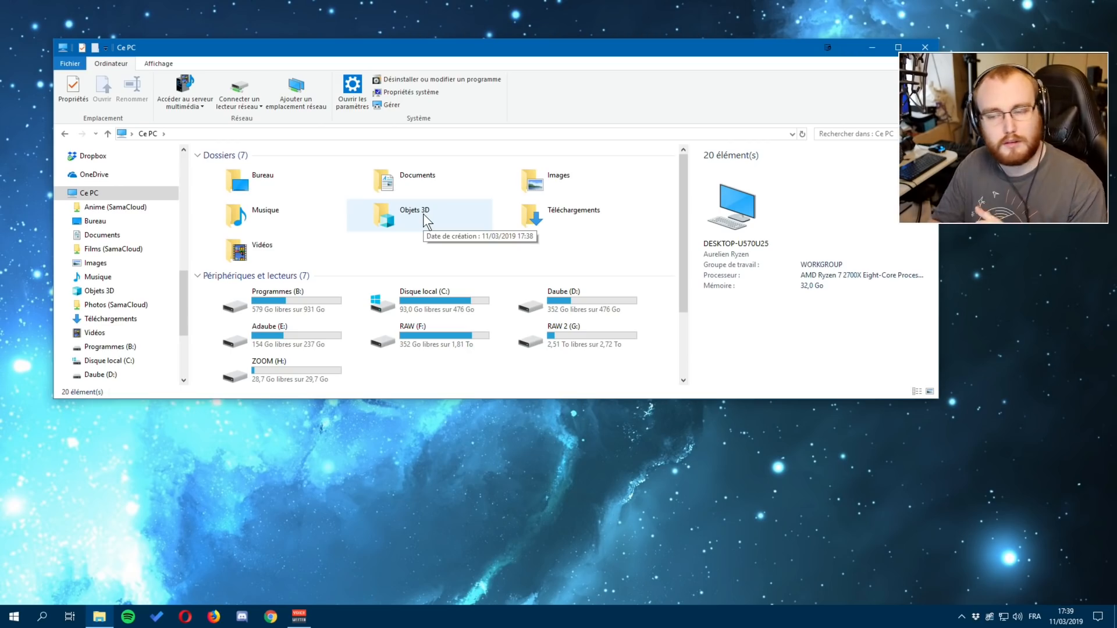
{"action": "left_click", "coordinate": [449, 194]}
{"action": "left_click", "coordinate": [421, 214]}
{"action": "left_click", "coordinate": [417, 184]}
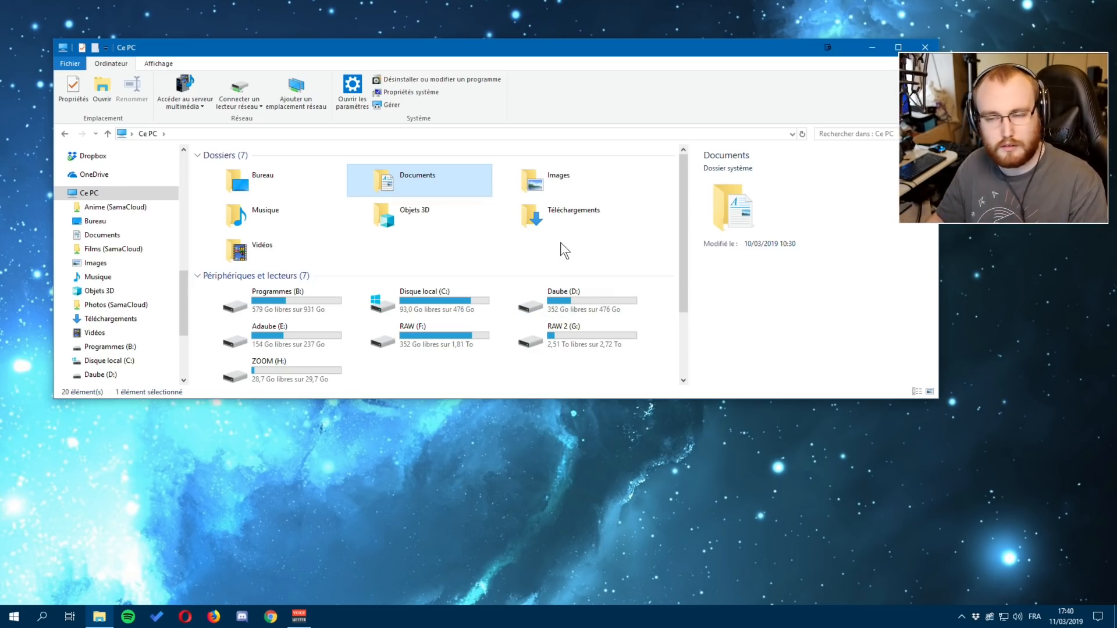
{"action": "left_click", "coordinate": [550, 216]}
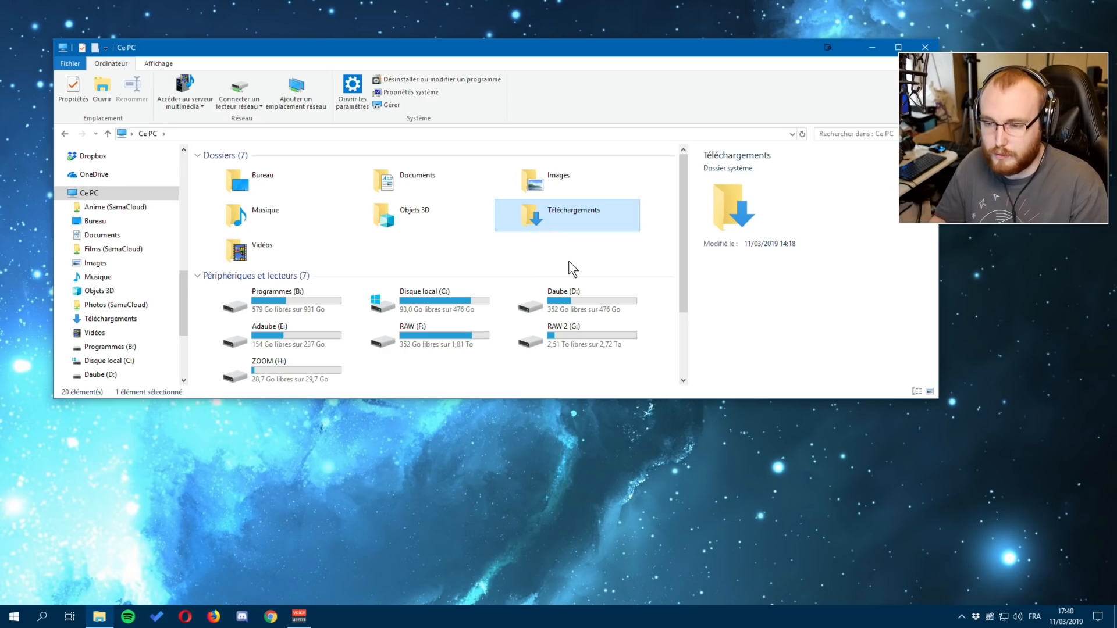
{"action": "scroll", "coordinate": [568, 257], "scroll_direction": "down", "scroll_amount": 2}
{"action": "scroll", "coordinate": [559, 249], "scroll_direction": "up", "scroll_amount": 2}
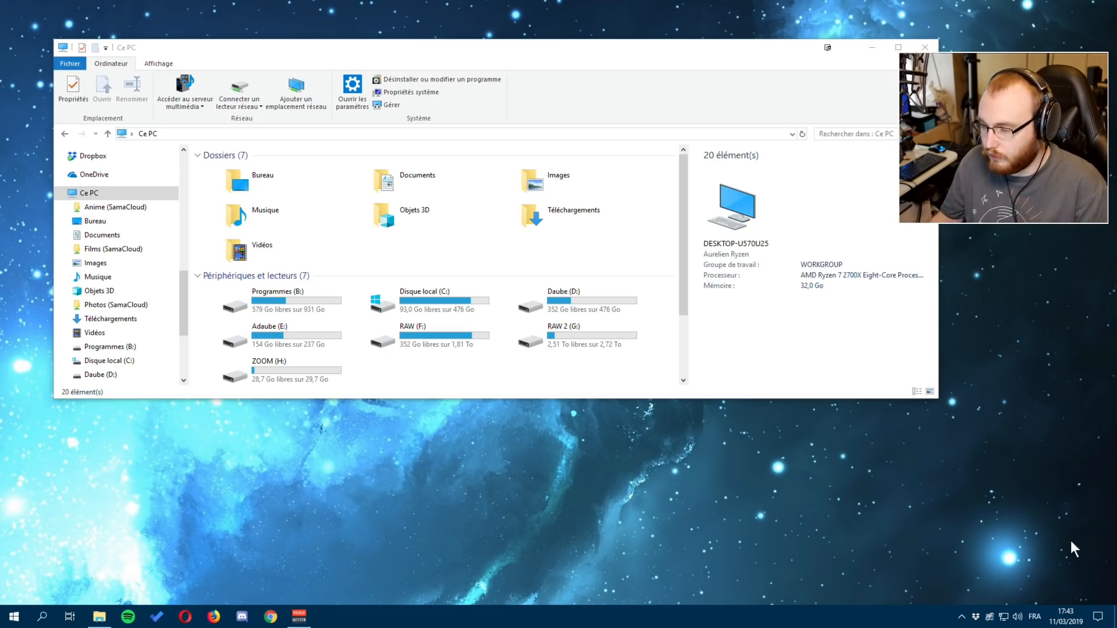
- Switch to Windows Settings, show the installed applications and sort them by size (Taille)
{"action": "left_click", "coordinate": [1097, 615]}
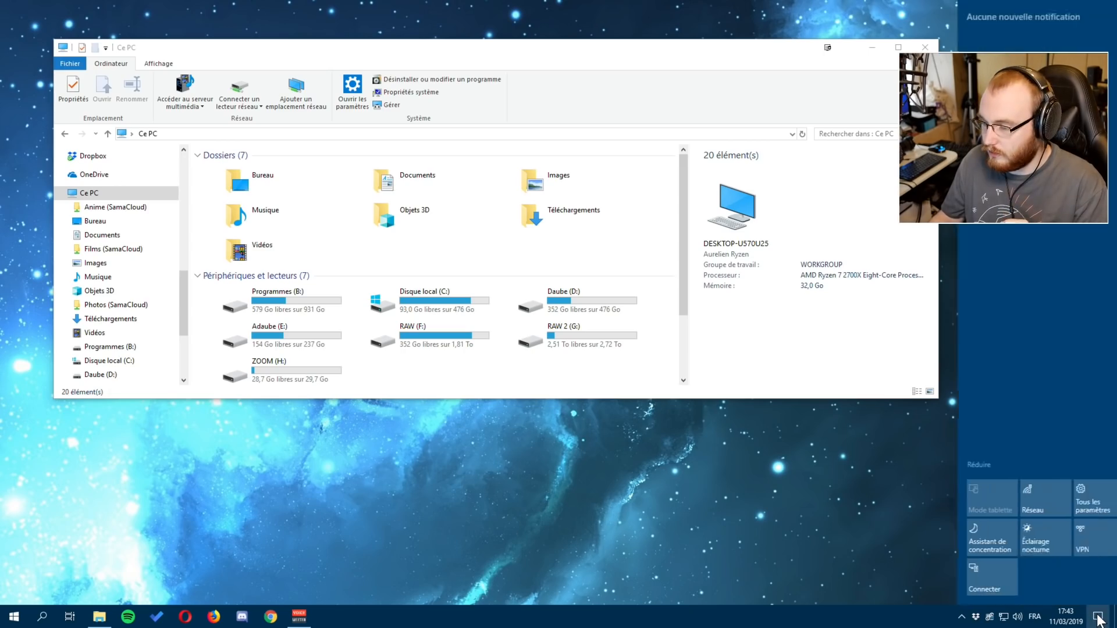
{"action": "left_click", "coordinate": [1026, 502]}
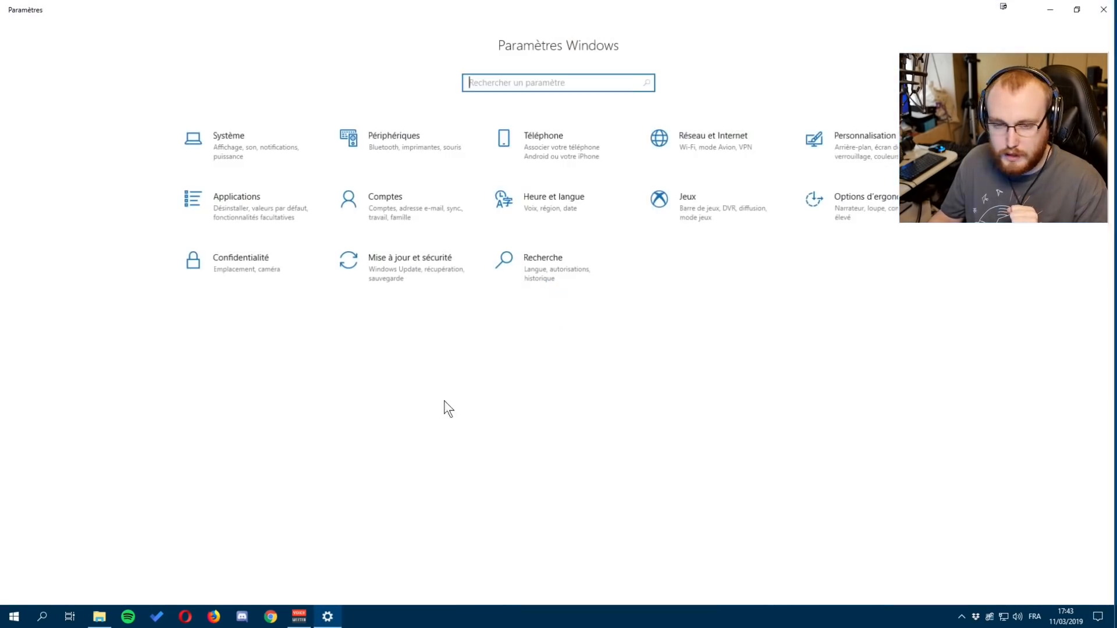
{"action": "left_click", "coordinate": [256, 198]}
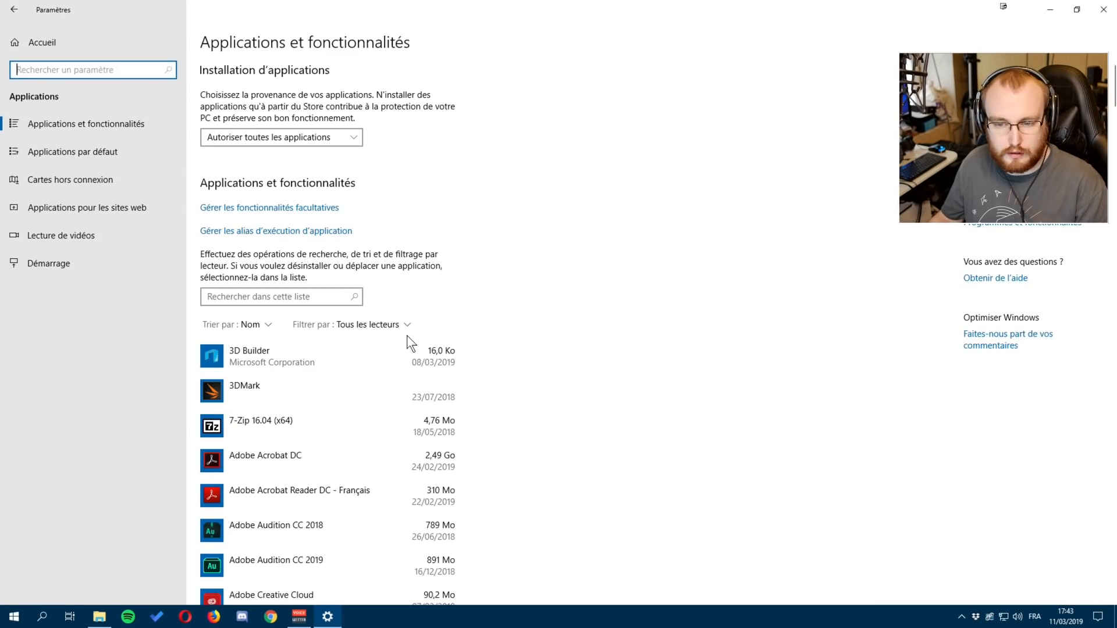
{"action": "left_click", "coordinate": [256, 324]}
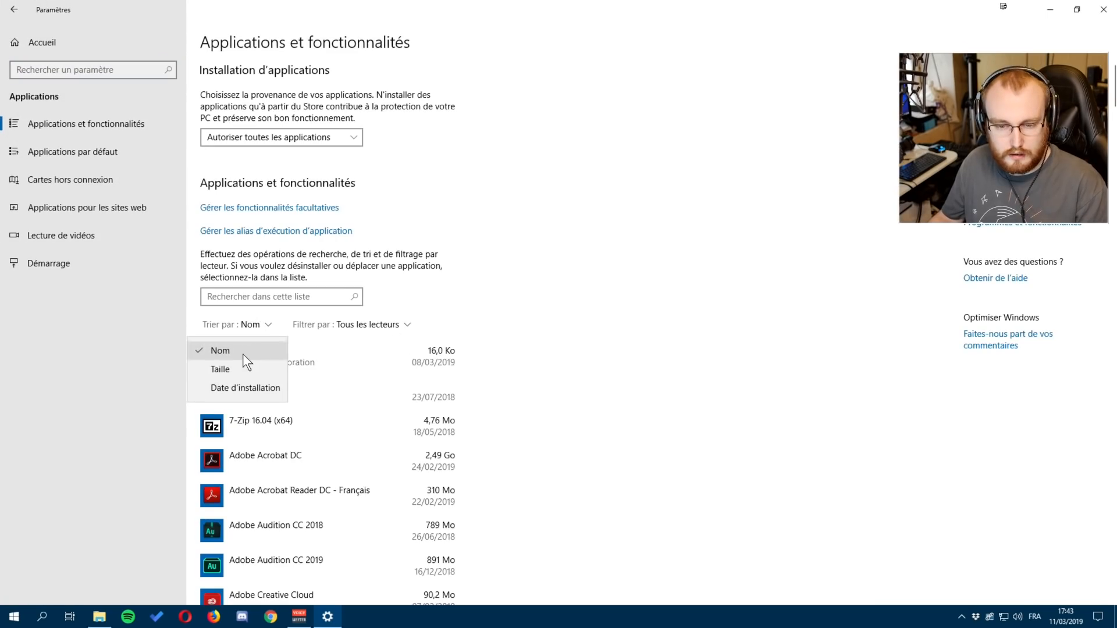
{"action": "left_click", "coordinate": [225, 369]}
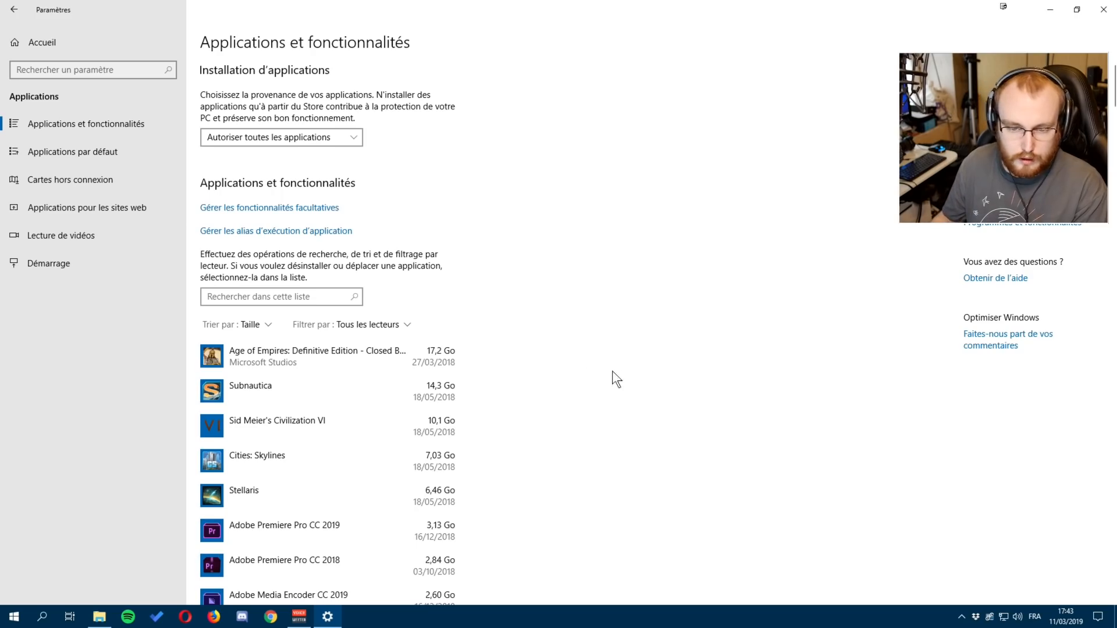
- Check the drive move option for Age of Empires: Definitive Edition - Closed Beta and uninstall that application
{"action": "left_click", "coordinate": [297, 360]}
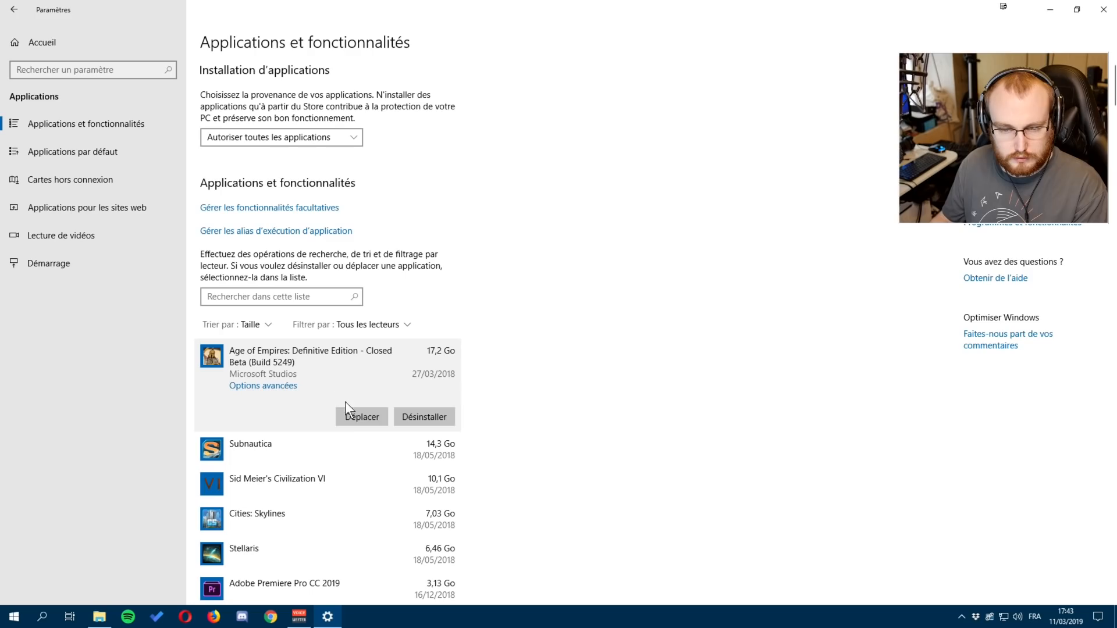
{"action": "left_click", "coordinate": [342, 415]}
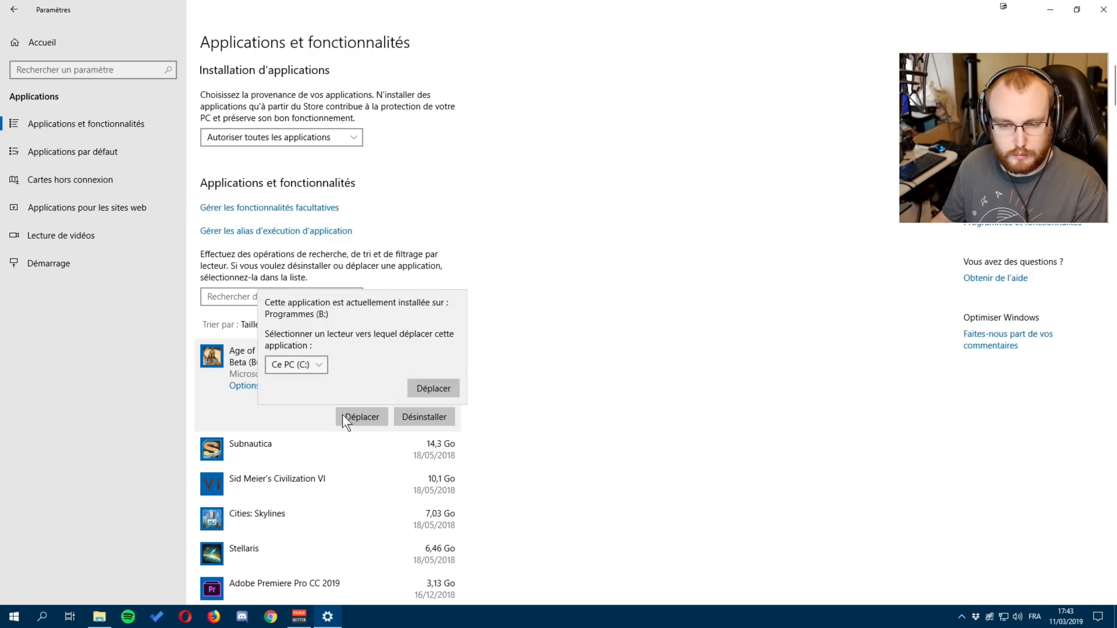
{"action": "left_click", "coordinate": [572, 353]}
{"action": "left_click", "coordinate": [420, 412]}
{"action": "left_click", "coordinate": [483, 389]}
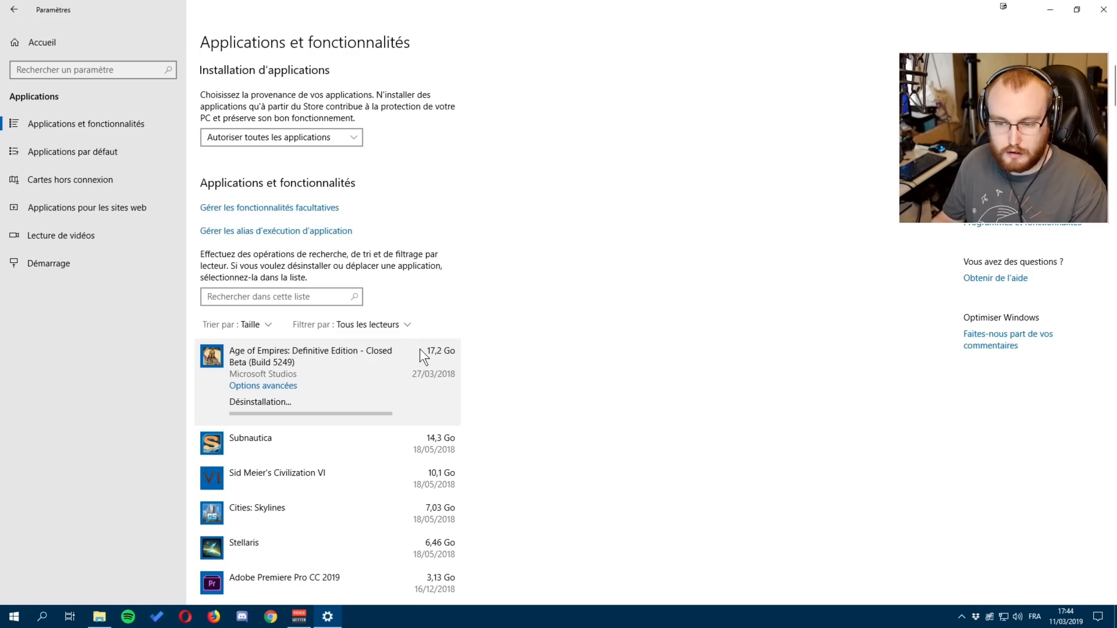
- Look through the largest installed applications and show the modify and uninstall options for Subnautica
{"action": "scroll", "coordinate": [502, 174], "scroll_direction": "down", "scroll_amount": 6}
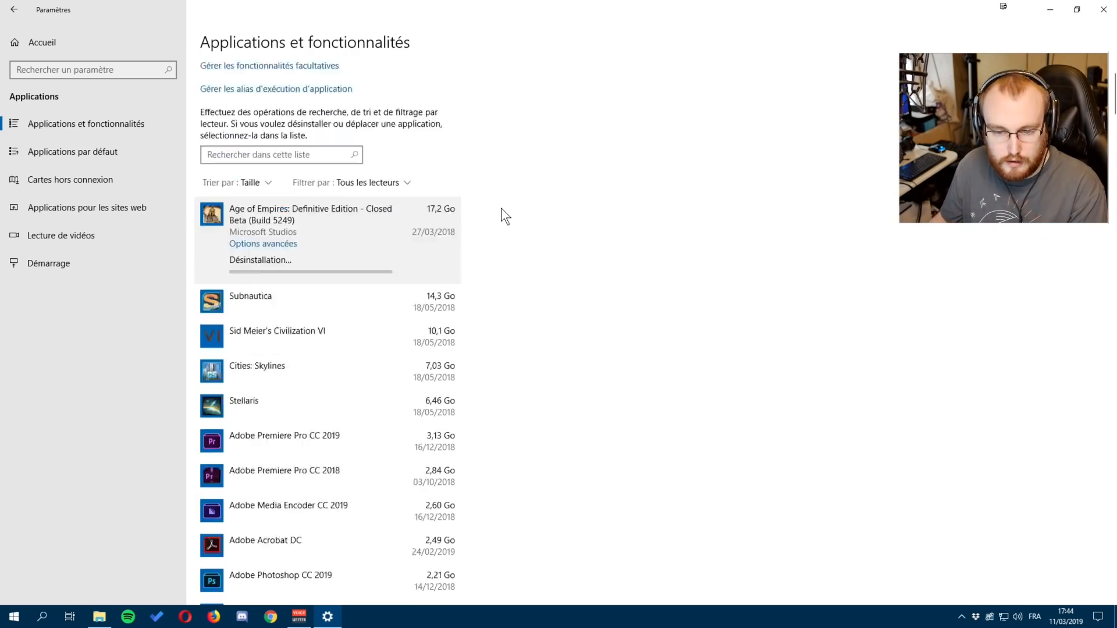
{"action": "scroll", "coordinate": [400, 269], "scroll_direction": "down", "scroll_amount": 2}
{"action": "scroll", "coordinate": [400, 268], "scroll_direction": "up", "scroll_amount": 4}
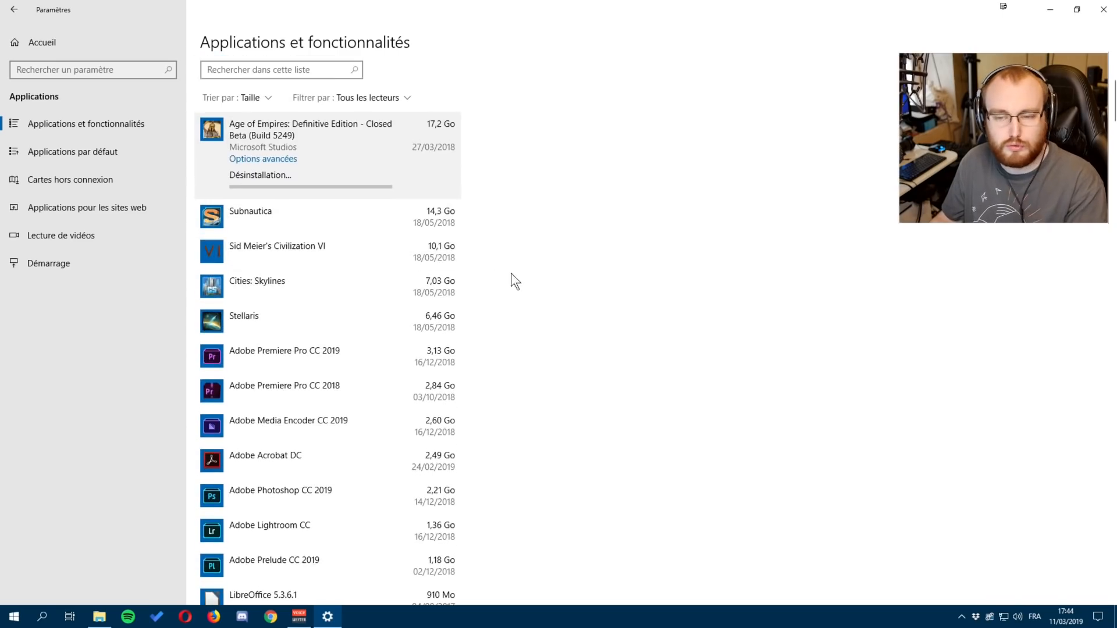
{"action": "scroll", "coordinate": [504, 274], "scroll_direction": "up", "scroll_amount": 2}
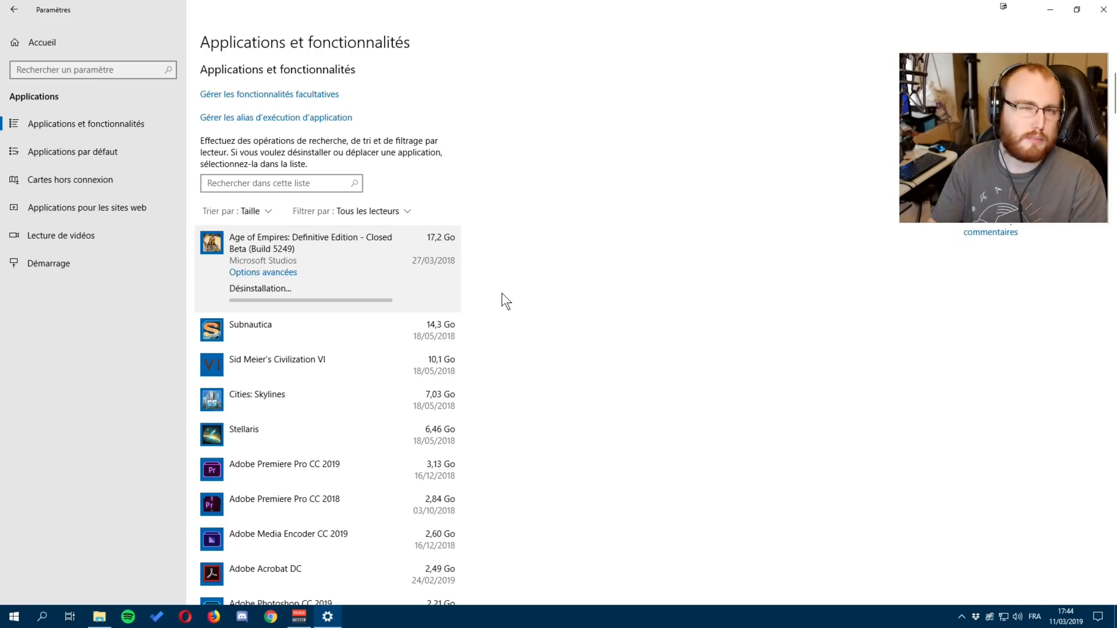
{"action": "left_click", "coordinate": [226, 330]}
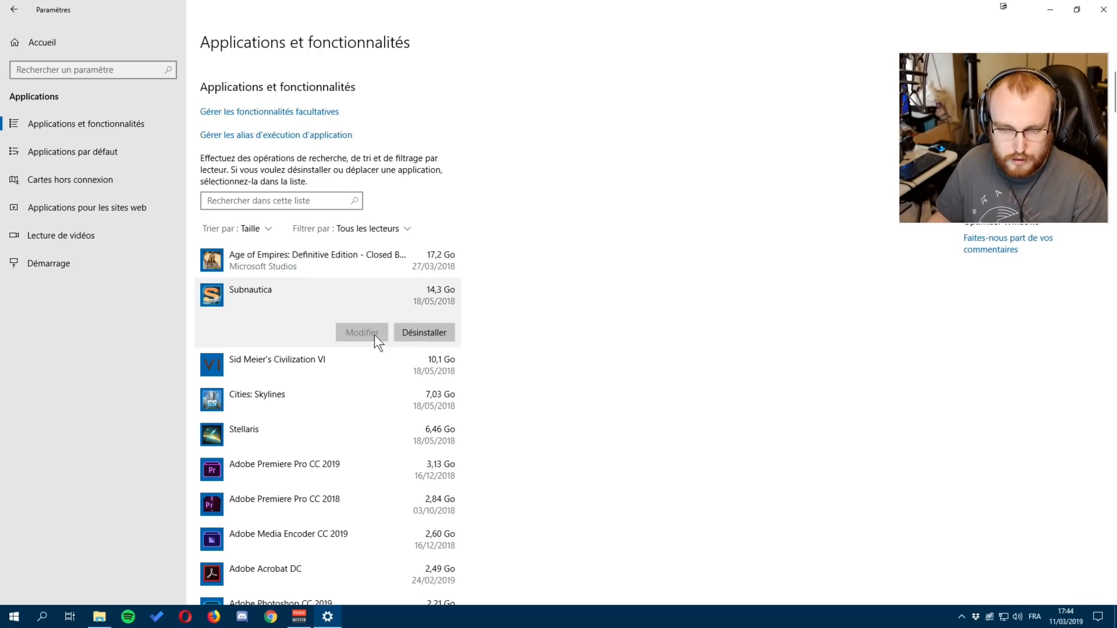
- Check the available options for Sid Meier's Civilization VI and the uninstall progress of Age of Empires in the application list
{"action": "left_click", "coordinate": [321, 370]}
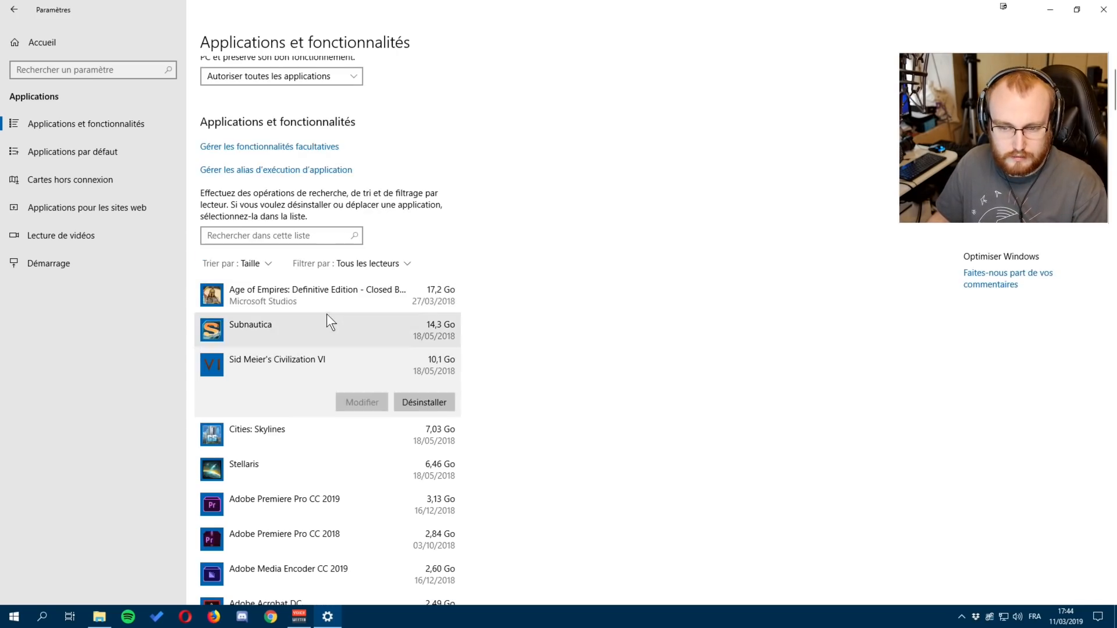
{"action": "left_click", "coordinate": [325, 298]}
{"action": "scroll", "coordinate": [484, 356], "scroll_direction": "down", "scroll_amount": 2}
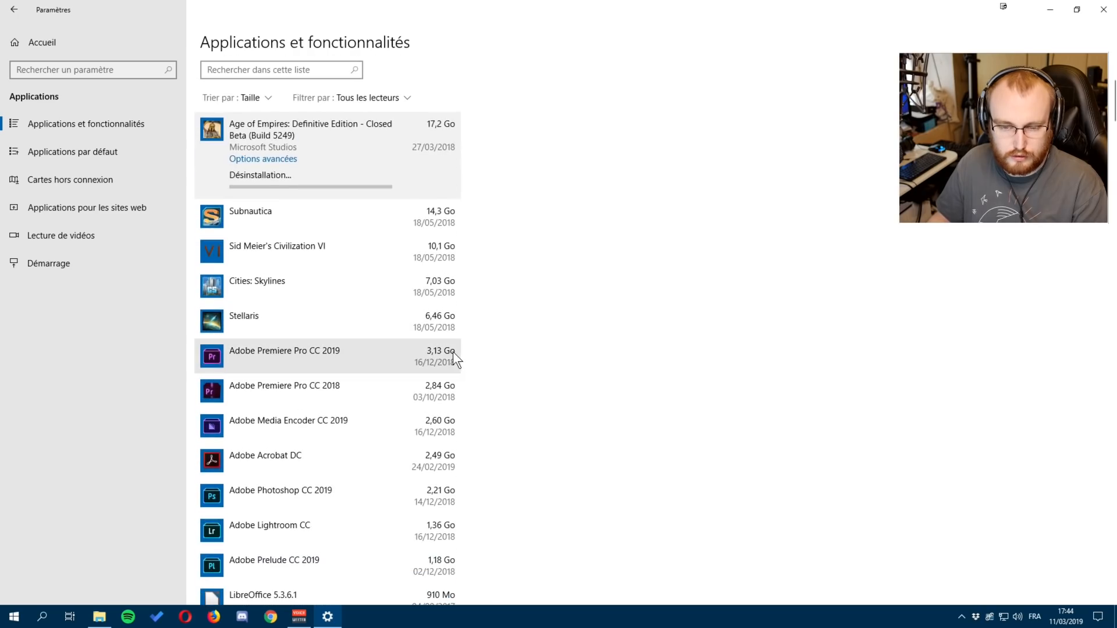
{"action": "scroll", "coordinate": [521, 344], "scroll_direction": "up", "scroll_amount": 3}
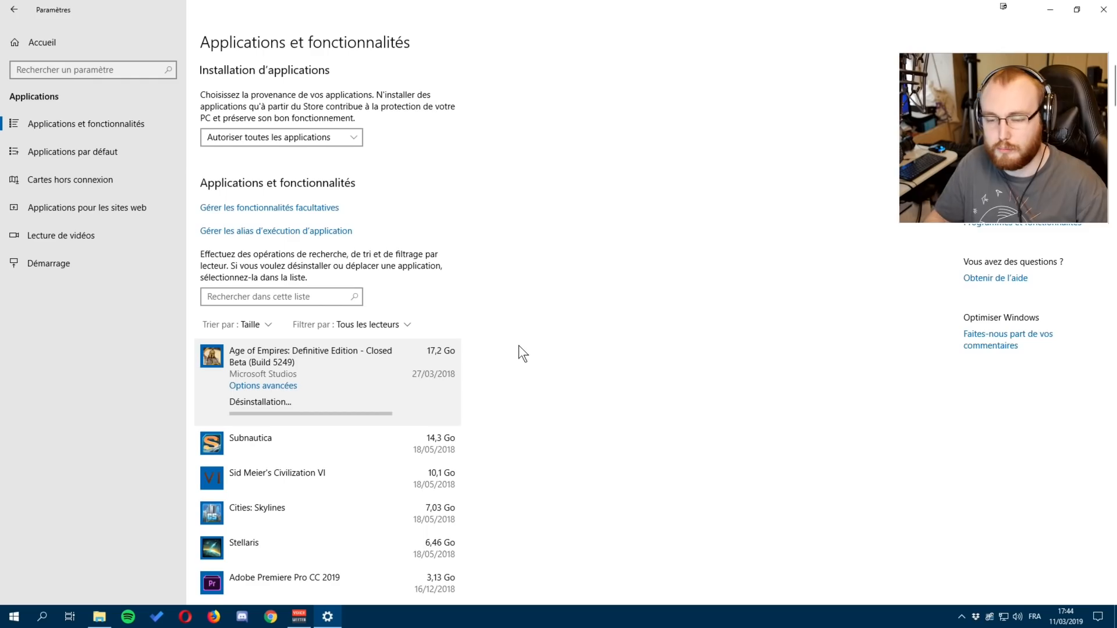
{"action": "scroll", "coordinate": [500, 314], "scroll_direction": "down", "scroll_amount": 2}
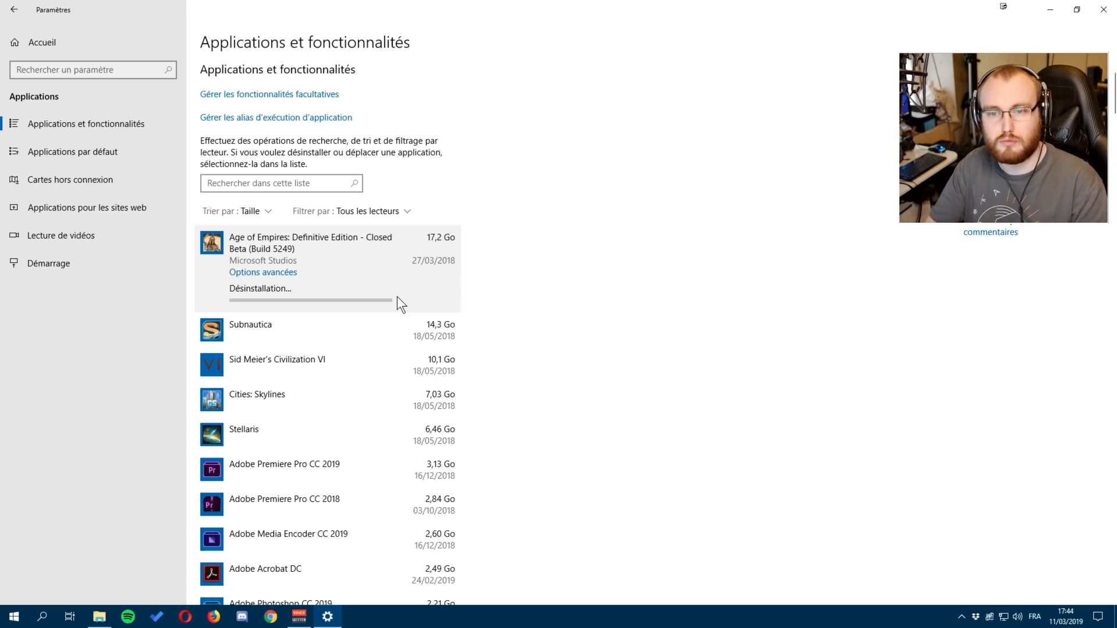
{"action": "left_click", "coordinate": [251, 326]}
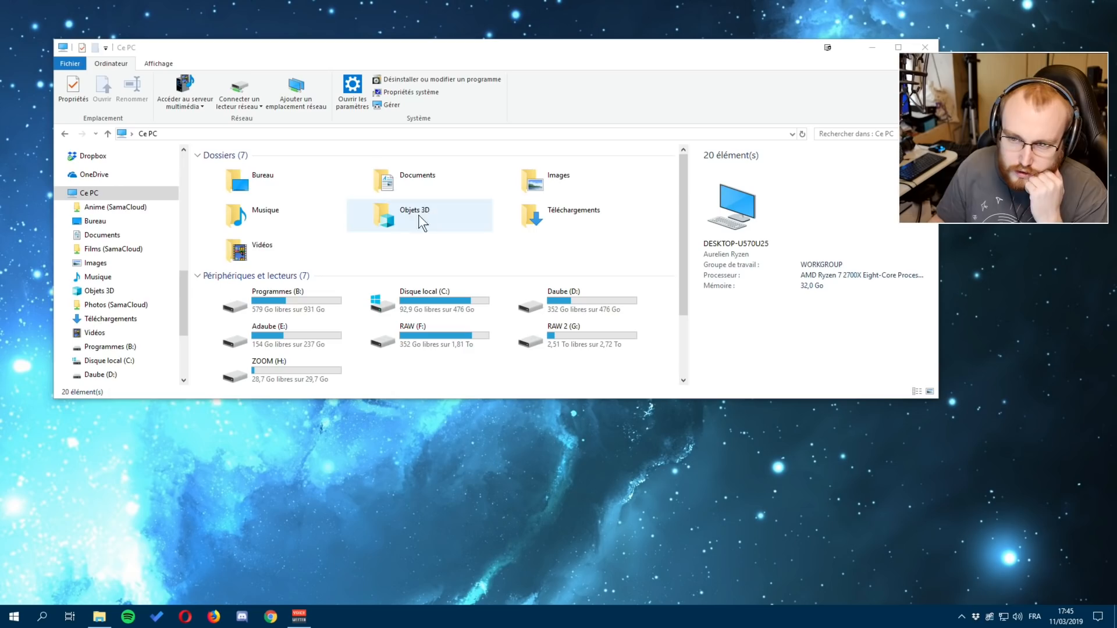
- Switch to File Explorer, open the Objets 3D folder and select the backup_Nov 14, 2017 22-00-27.rar archive
{"action": "double_click", "coordinate": [381, 213]}
{"action": "left_click", "coordinate": [229, 179]}
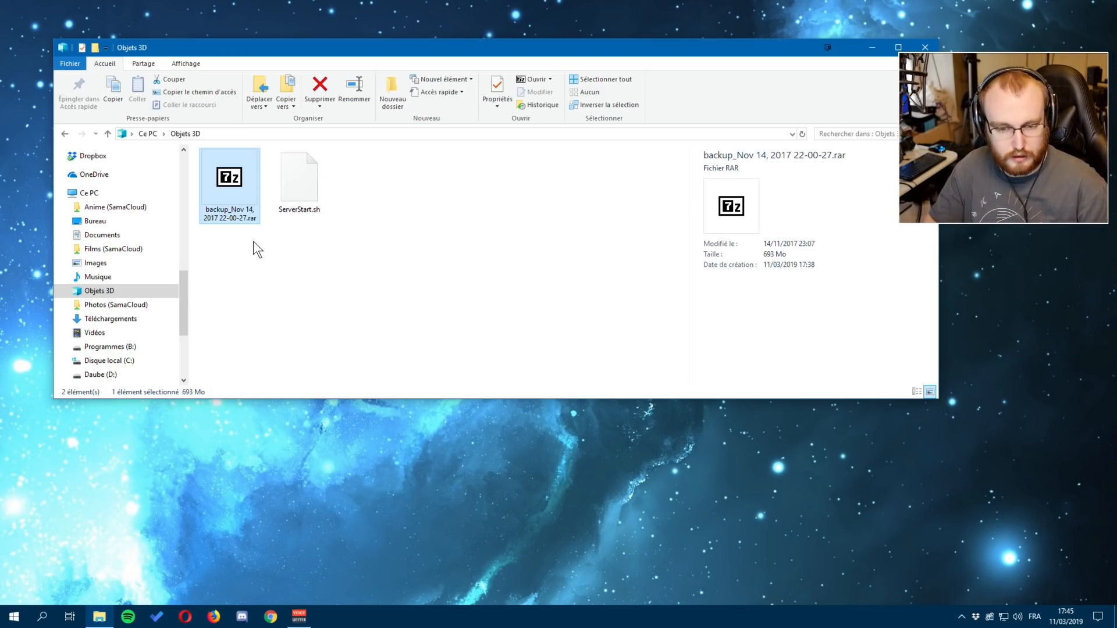
- Launch WinDirStat and scan only the C: drive
{"action": "key", "text": "super"}
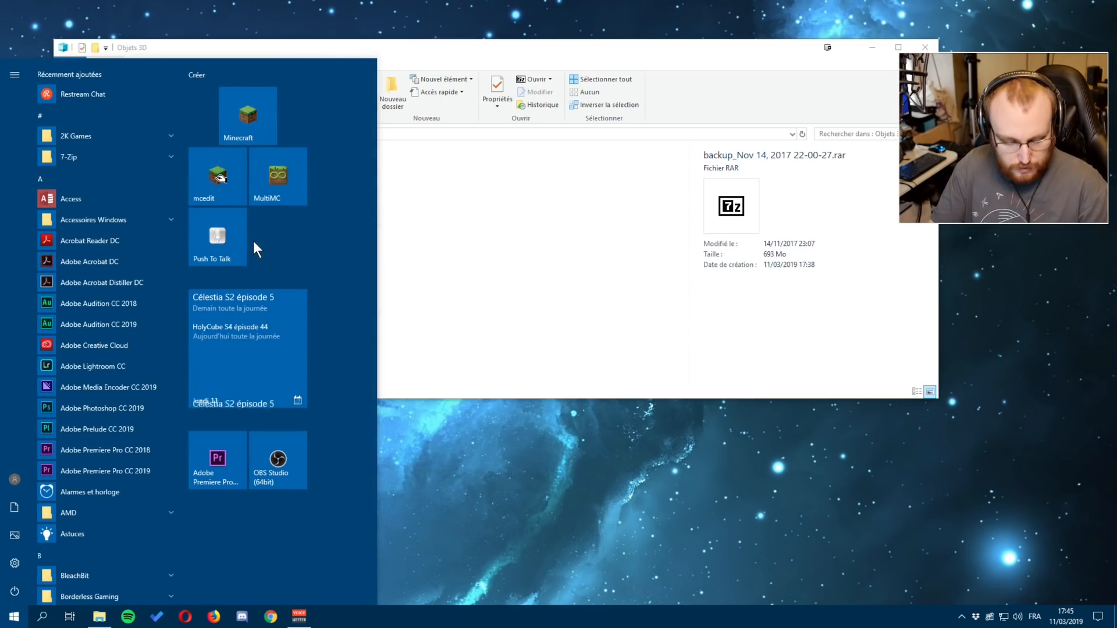
{"action": "type", "text": "win"}
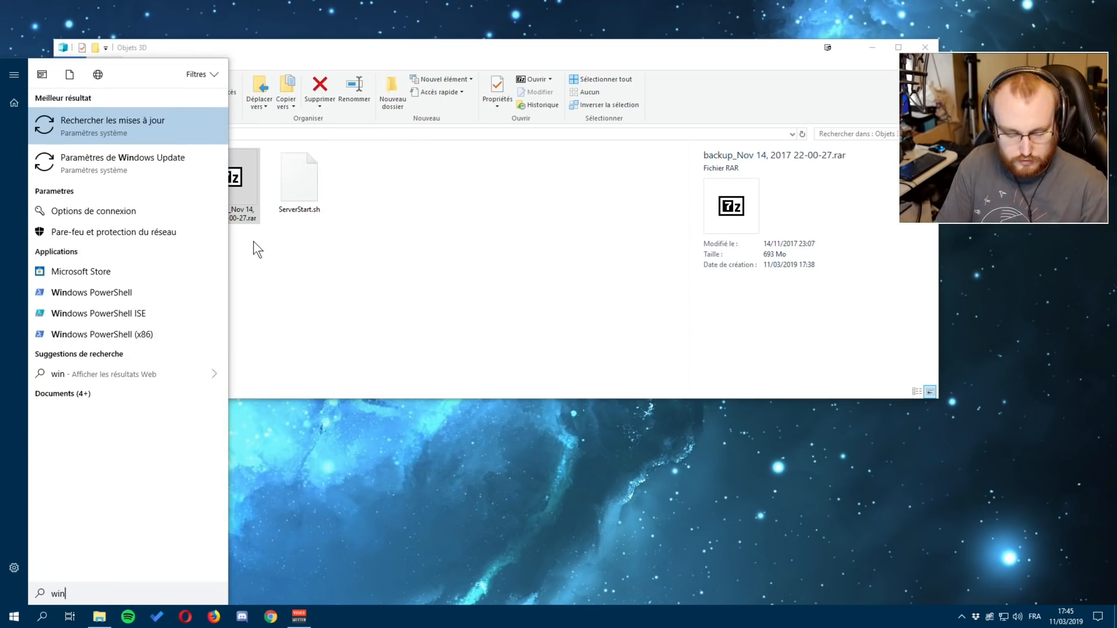
{"action": "type", "text": "dir"}
{"action": "left_click", "coordinate": [109, 124]}
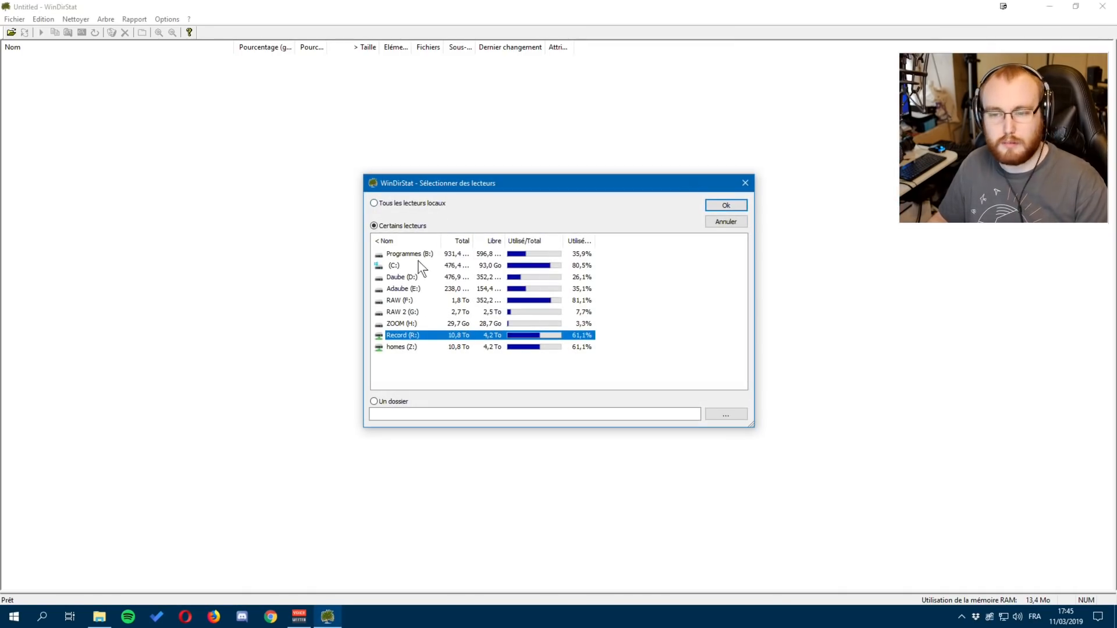
{"action": "left_click", "coordinate": [410, 336]}
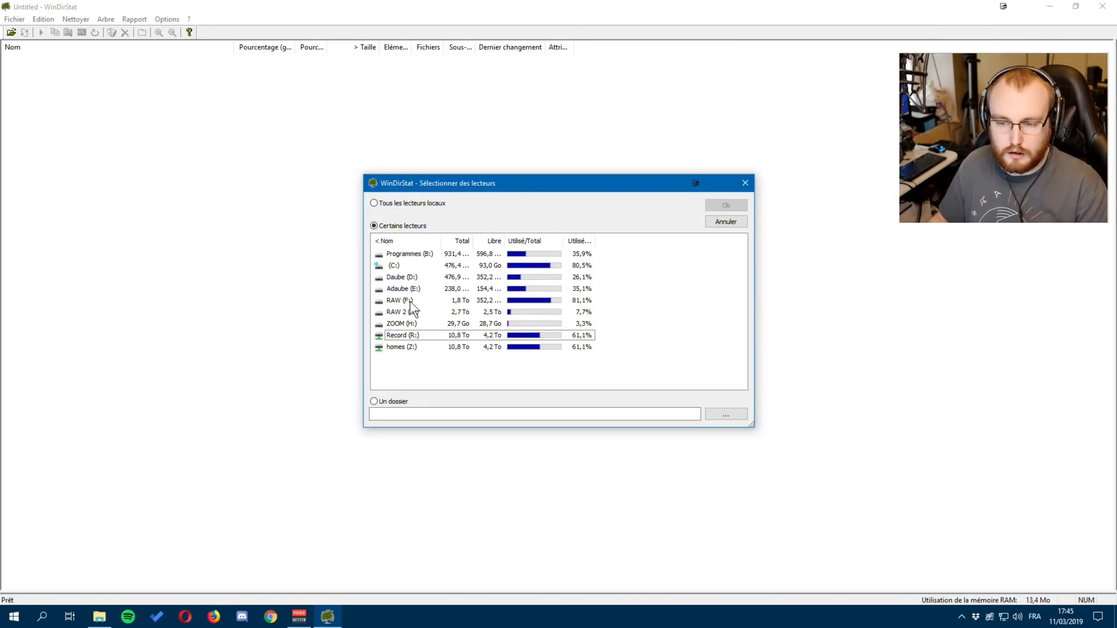
{"action": "left_click", "coordinate": [393, 265]}
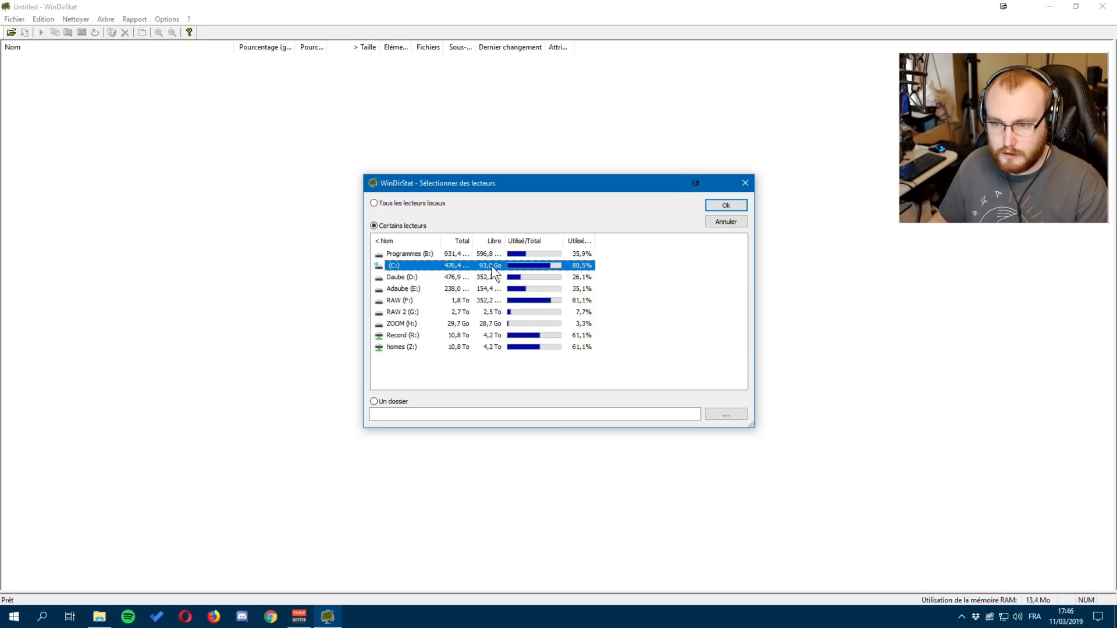
{"action": "left_click", "coordinate": [719, 205]}
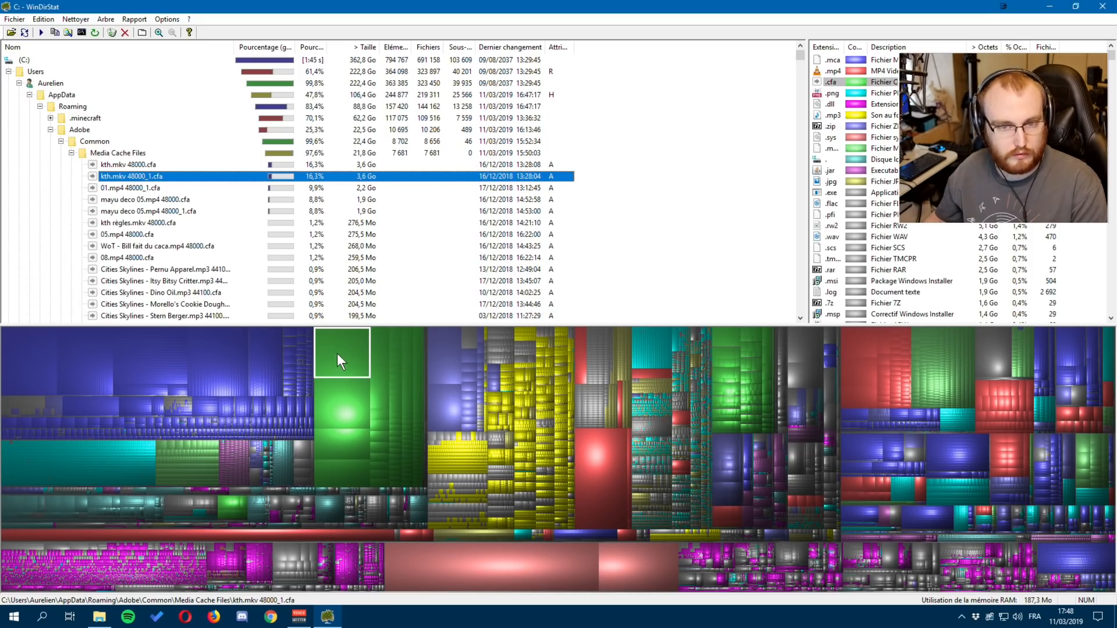
- Identify the large .cfa and .mca blocks in the treemap and view the Media Cache Files folder in File Explorer, then close it
{"action": "left_click", "coordinate": [334, 393]}
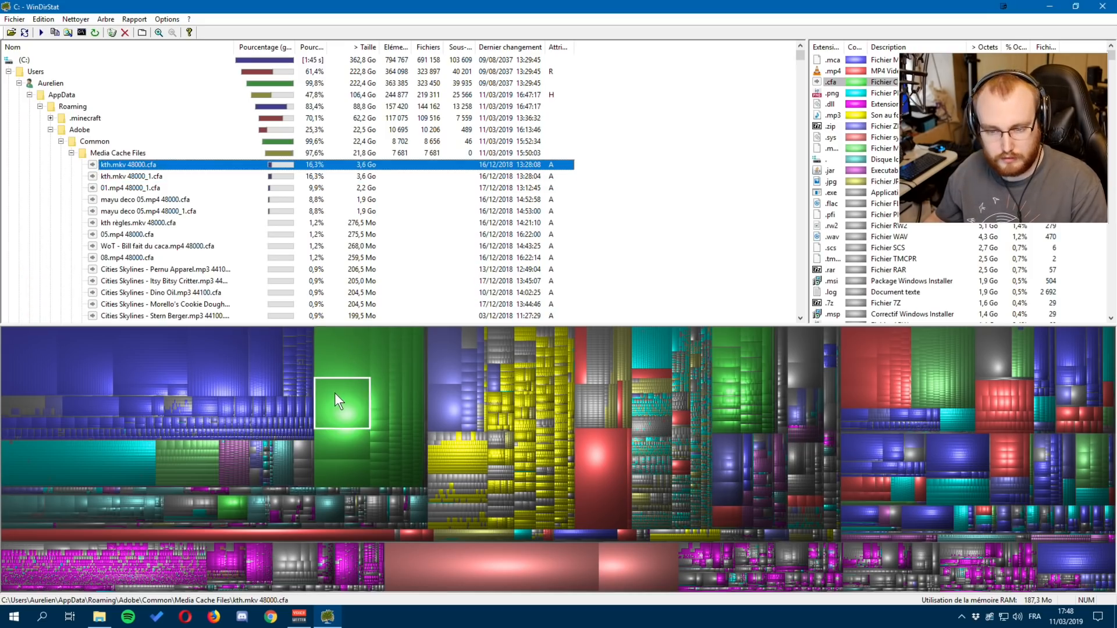
{"action": "left_click", "coordinate": [213, 368]}
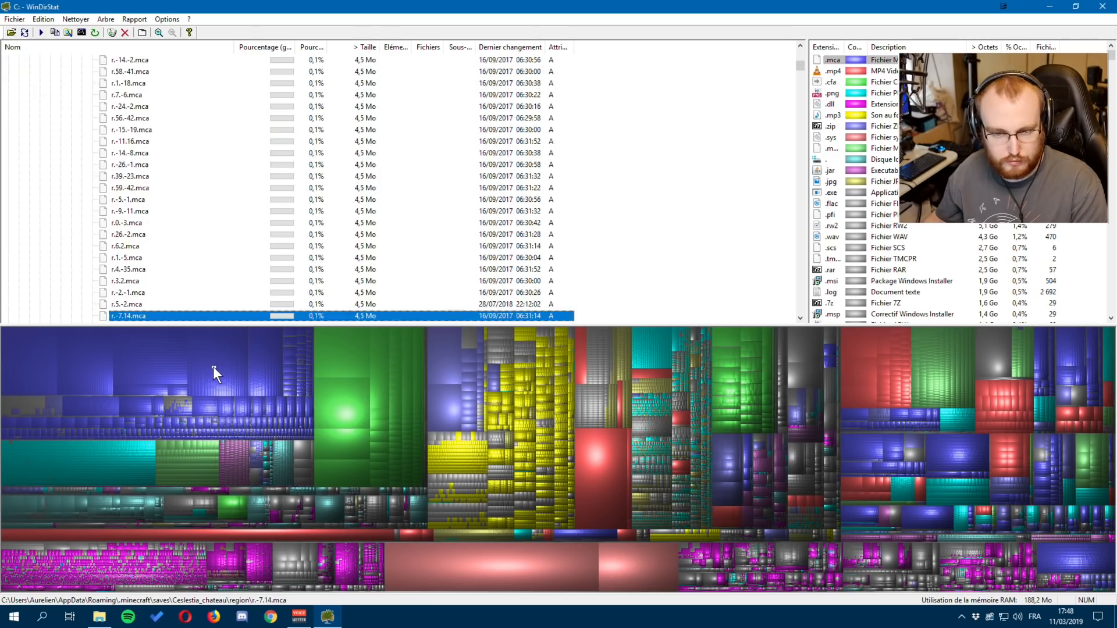
{"action": "left_click", "coordinate": [332, 351]}
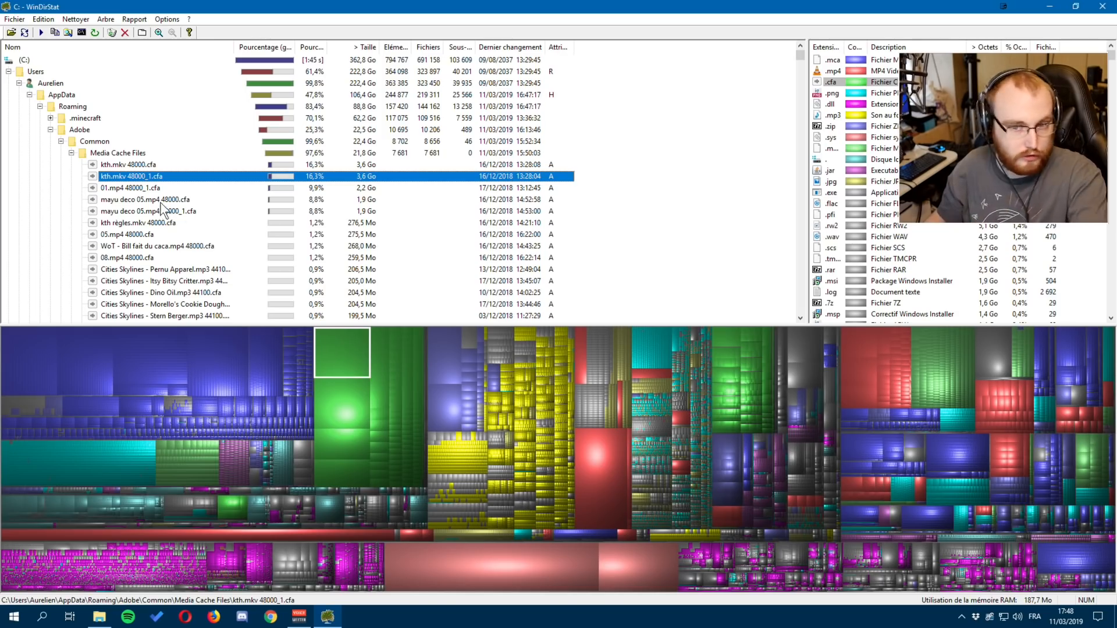
{"action": "right_click", "coordinate": [337, 348]}
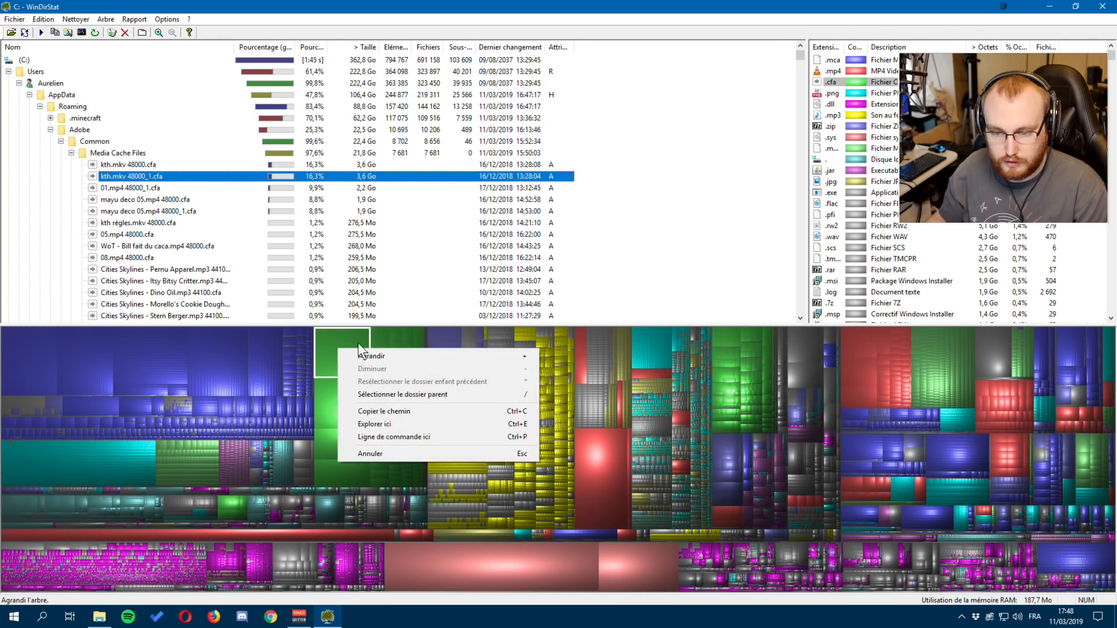
{"action": "left_click", "coordinate": [380, 423]}
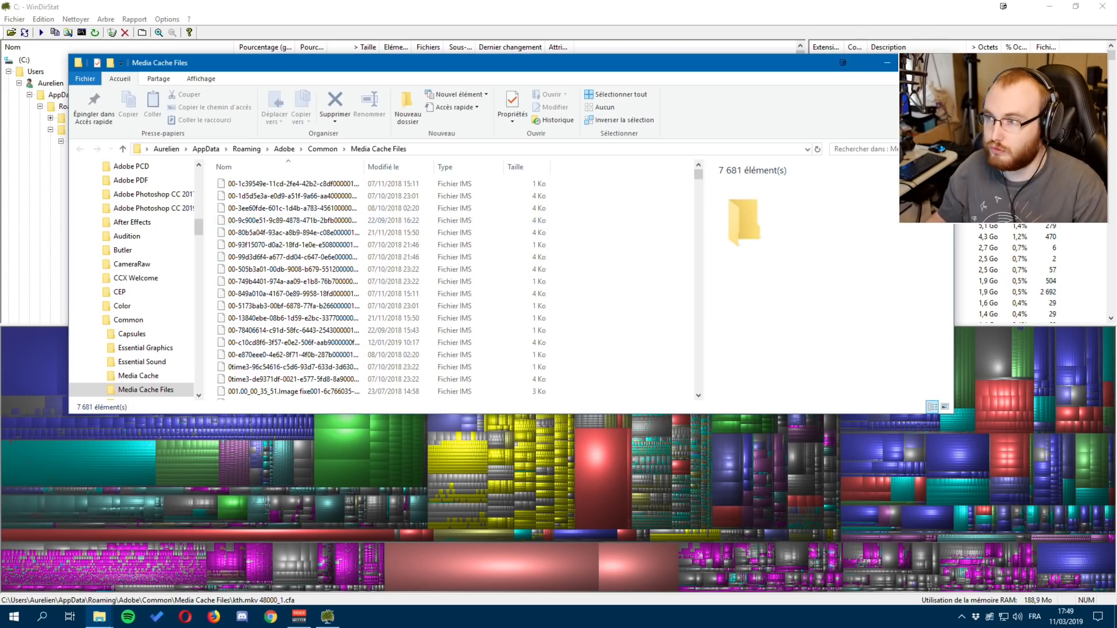
{"action": "left_click", "coordinate": [940, 63]}
- Move the kth.mkv 48000_1.cfa media cache file to the recycle bin
{"action": "right_click", "coordinate": [139, 176]}
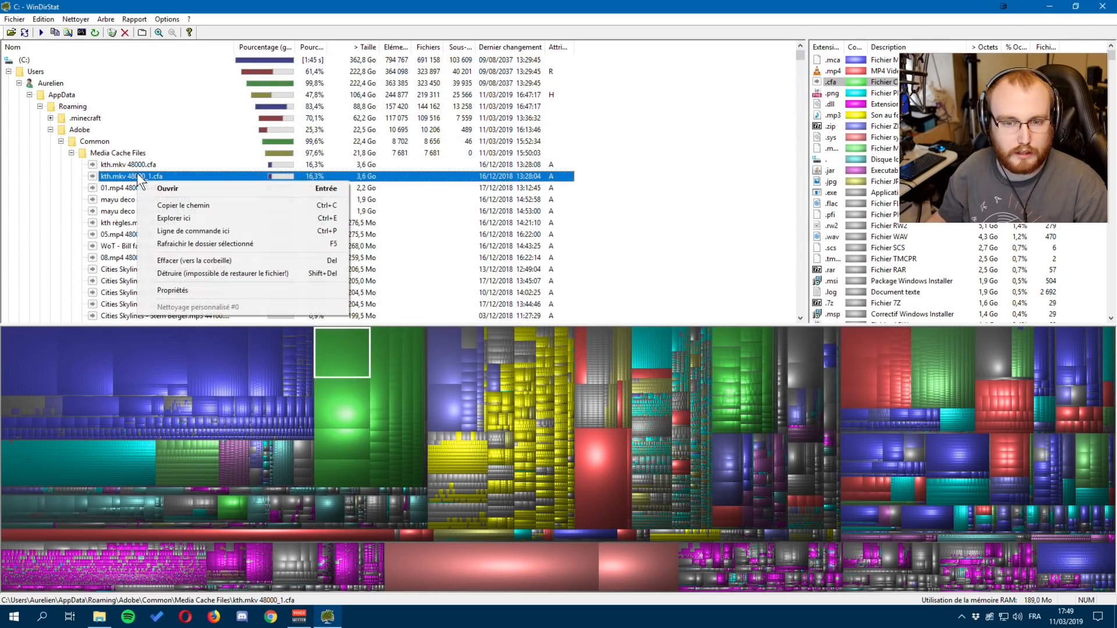
{"action": "left_click", "coordinate": [185, 262]}
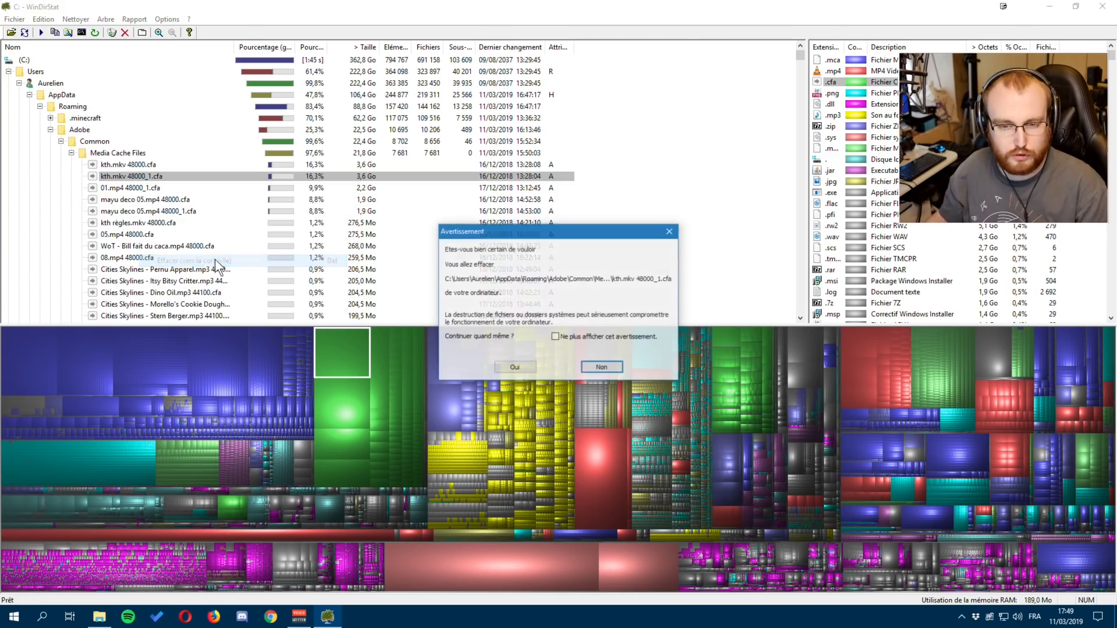
{"action": "left_click", "coordinate": [514, 367]}
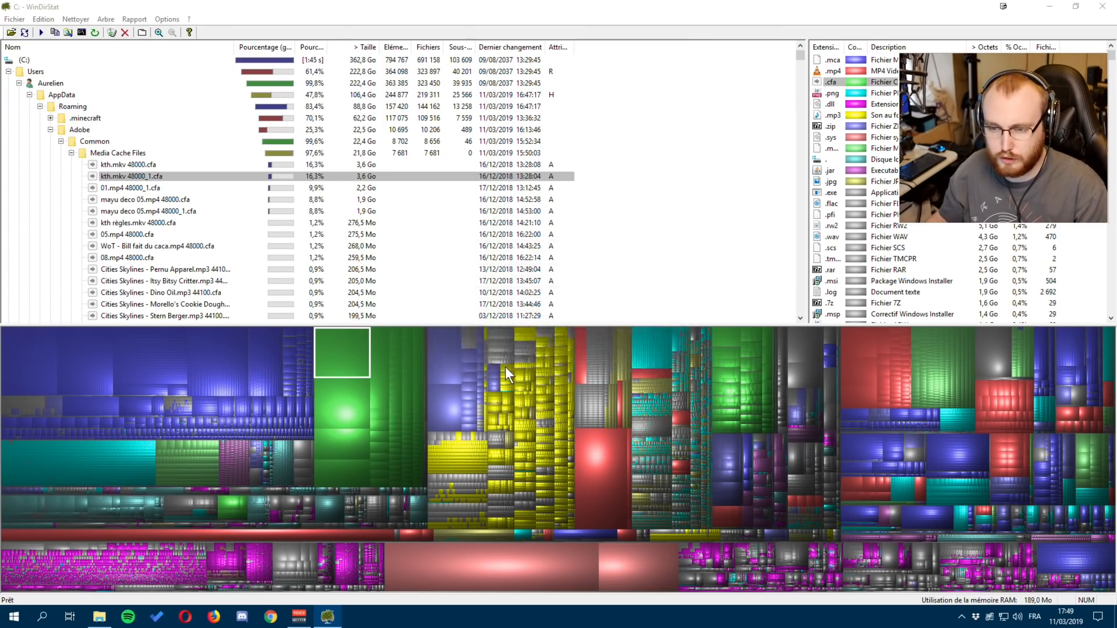
{"action": "left_click", "coordinate": [601, 355]}
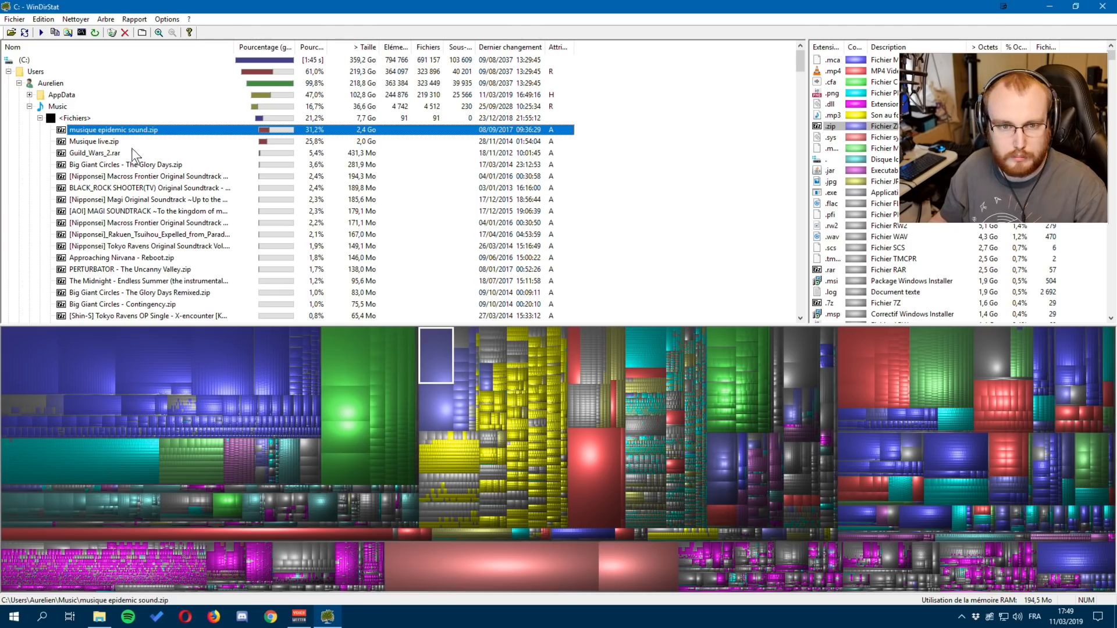
- Highlight the Music folder in the treemap, and move the Camera Roll video WIN_20171215_14_12_35_Pro.mp4 to the recycle bin
{"action": "left_click", "coordinate": [57, 107]}
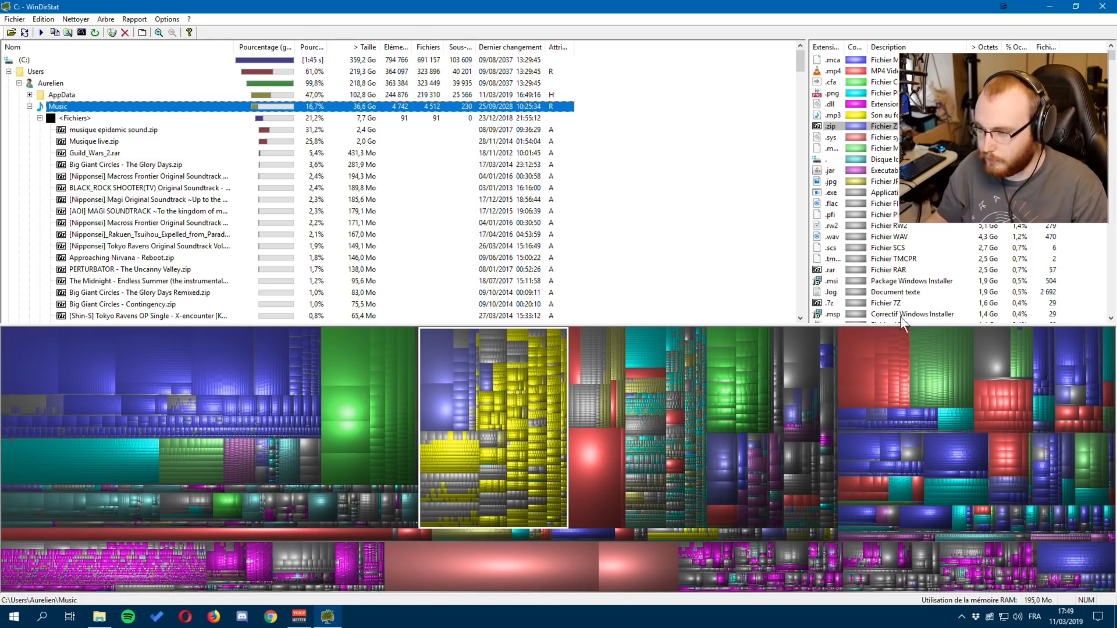
{"action": "left_click", "coordinate": [593, 469]}
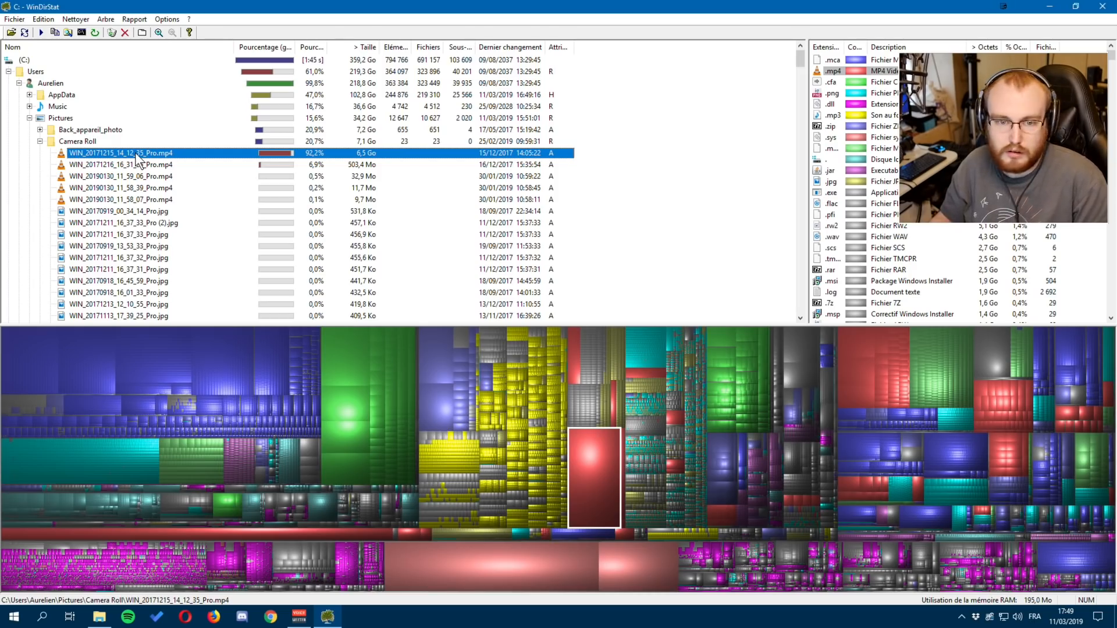
{"action": "right_click", "coordinate": [100, 156]}
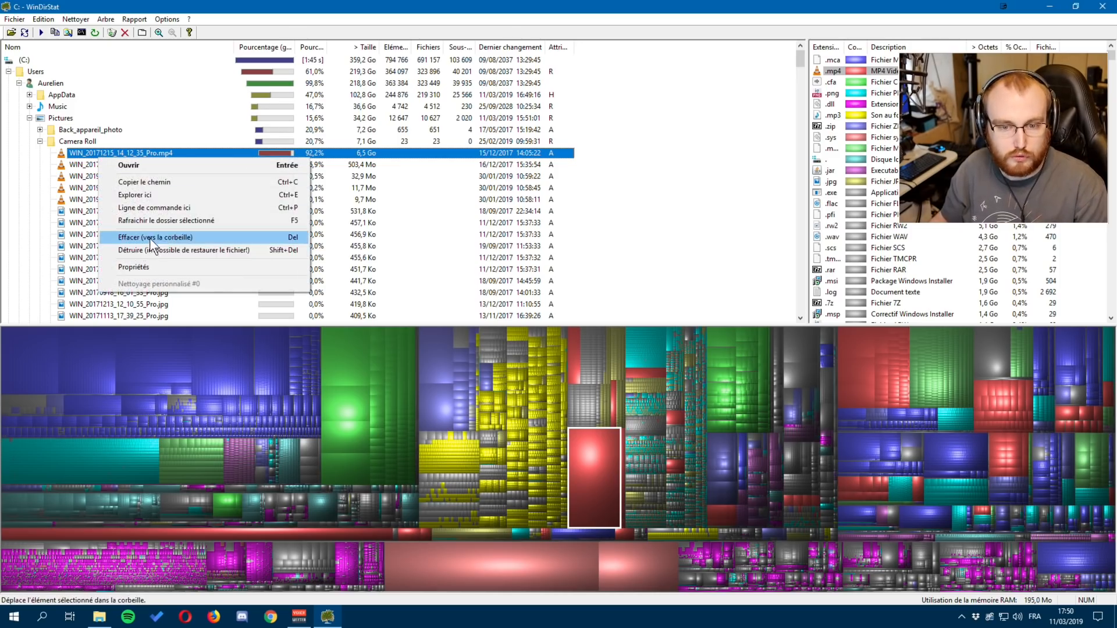
{"action": "left_click", "coordinate": [149, 238]}
{"action": "left_click", "coordinate": [532, 366]}
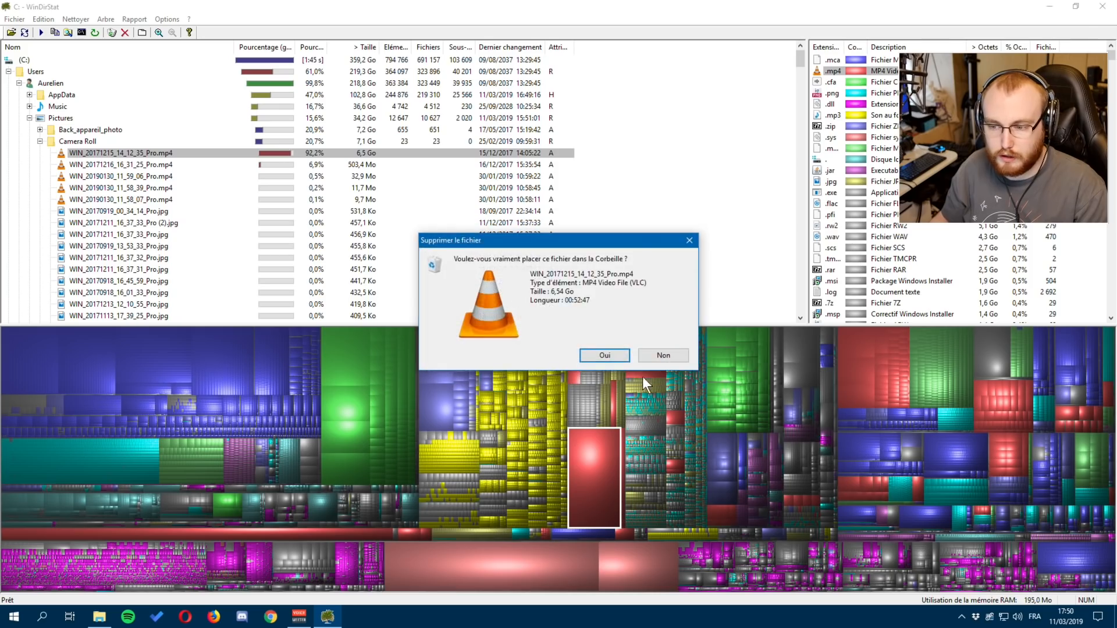
{"action": "key", "text": "Return"}
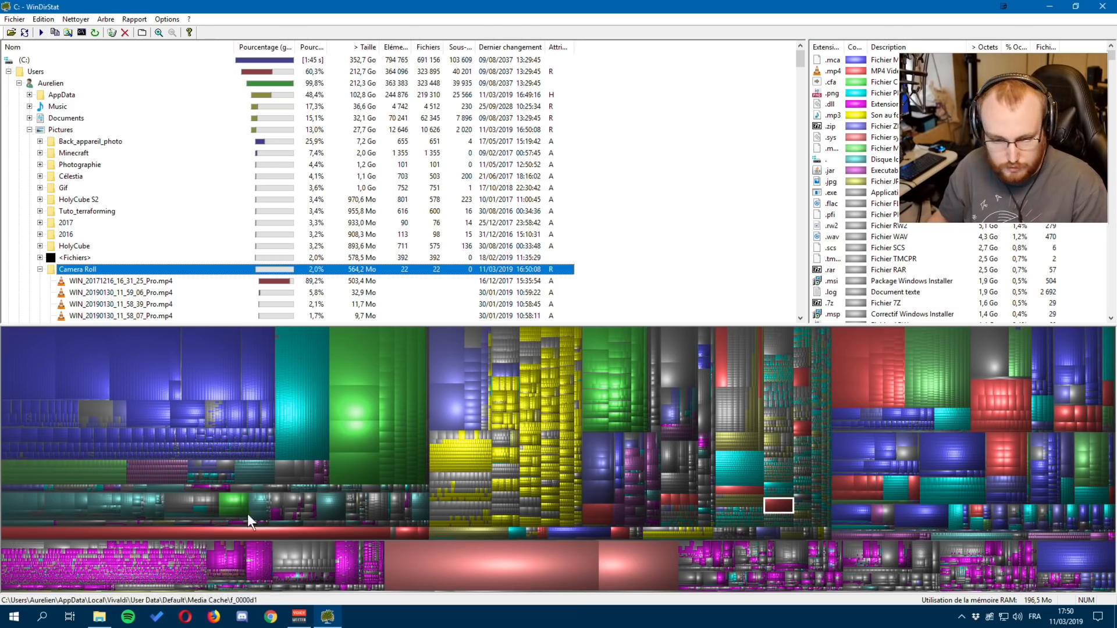
- Trace the .mca block to the Minecraft world's region folder and identify the largest video in the MultiMC replay_videos folder
{"action": "left_click", "coordinate": [29, 349]}
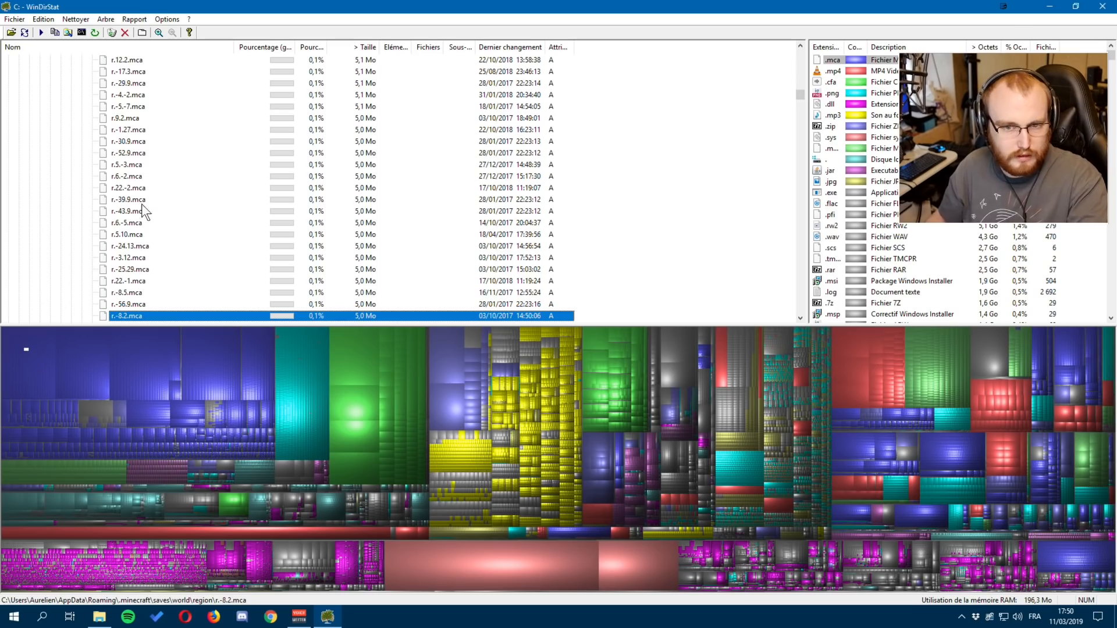
{"action": "scroll", "coordinate": [183, 197], "scroll_direction": "up", "scroll_amount": 10}
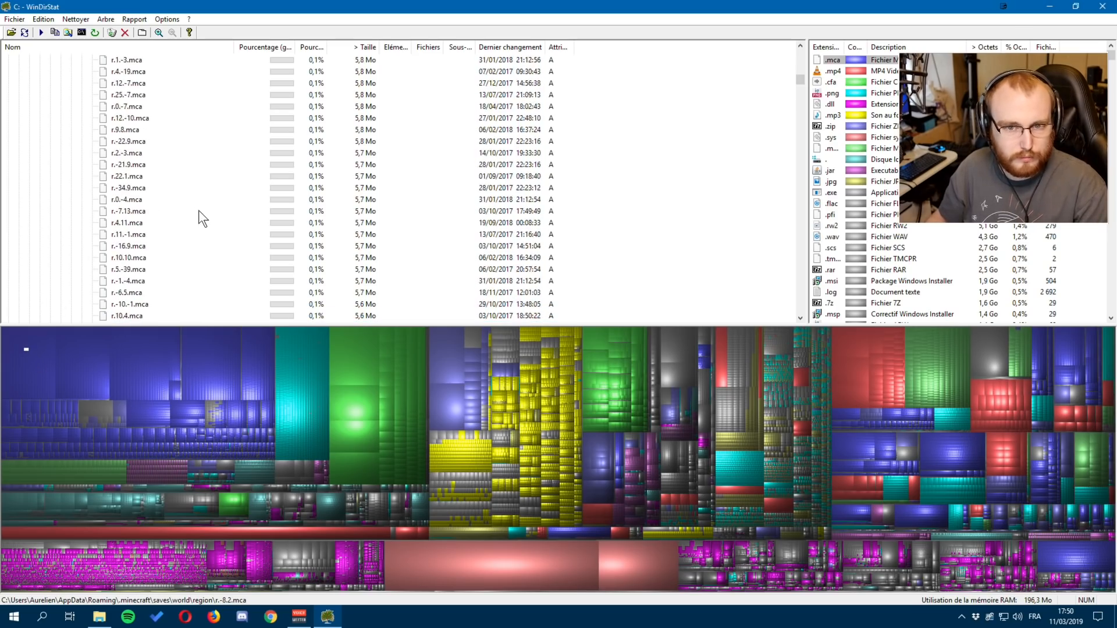
{"action": "scroll", "coordinate": [698, 229], "scroll_direction": "up", "scroll_amount": 10}
{"action": "scroll", "coordinate": [561, 208], "scroll_direction": "up", "scroll_amount": 20}
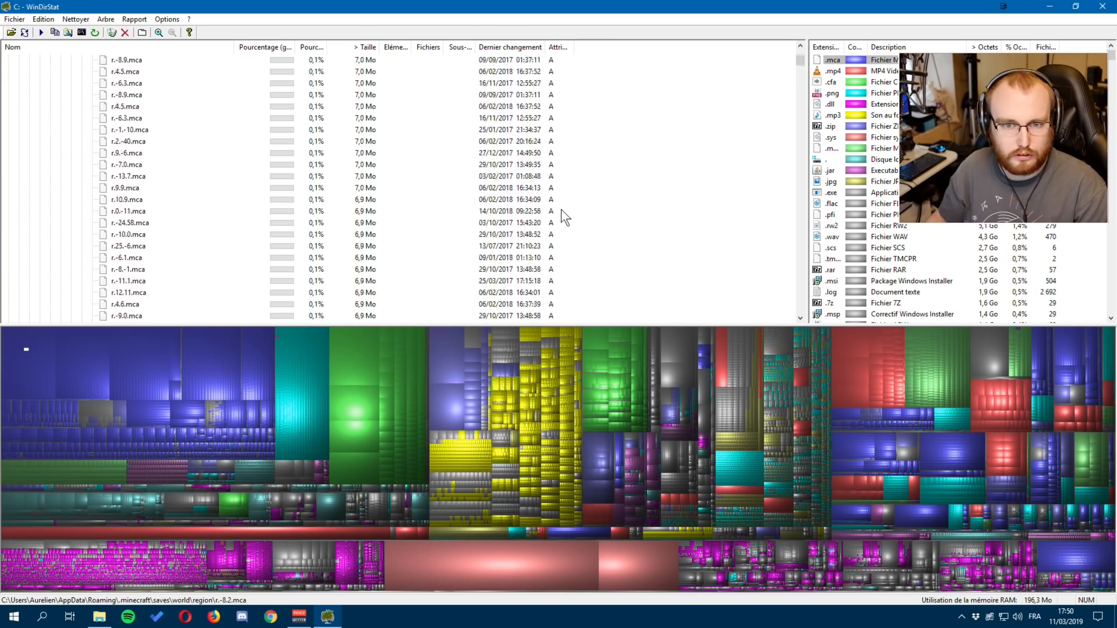
{"action": "left_click", "coordinate": [110, 154]}
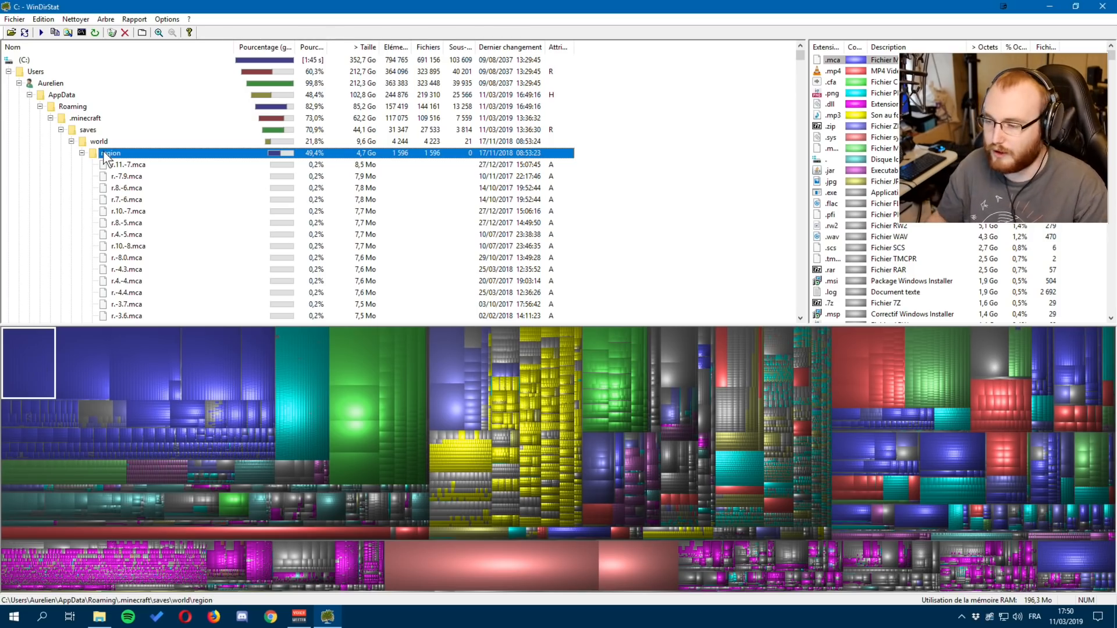
{"action": "left_click", "coordinate": [851, 344]}
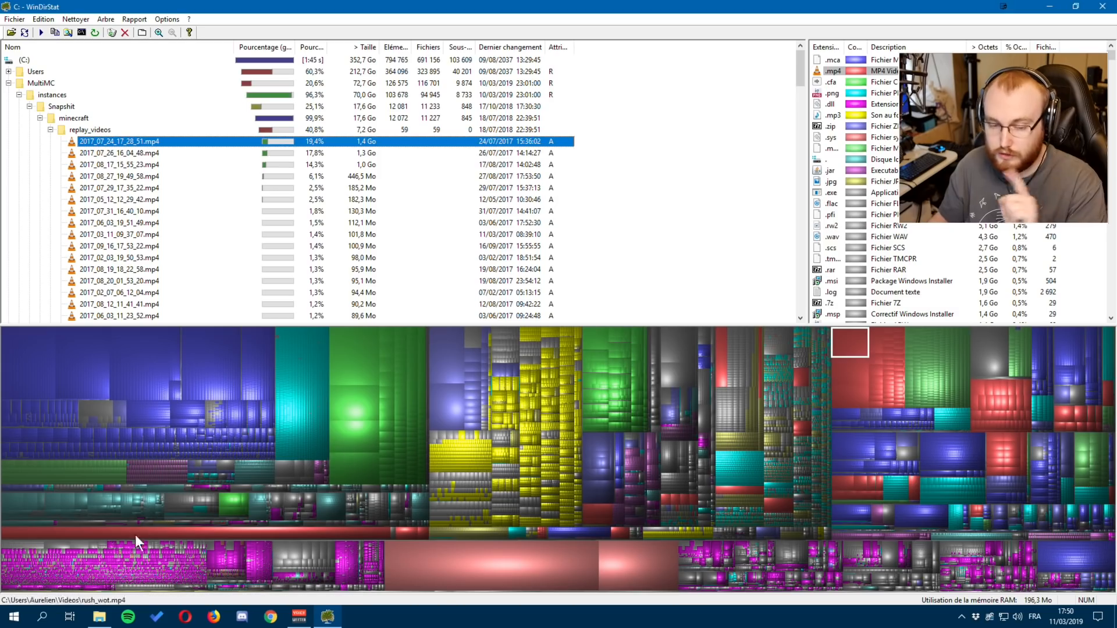
- Check the drives' free space under Ce PC in File Explorer and close that window
{"action": "left_click", "coordinate": [100, 618]}
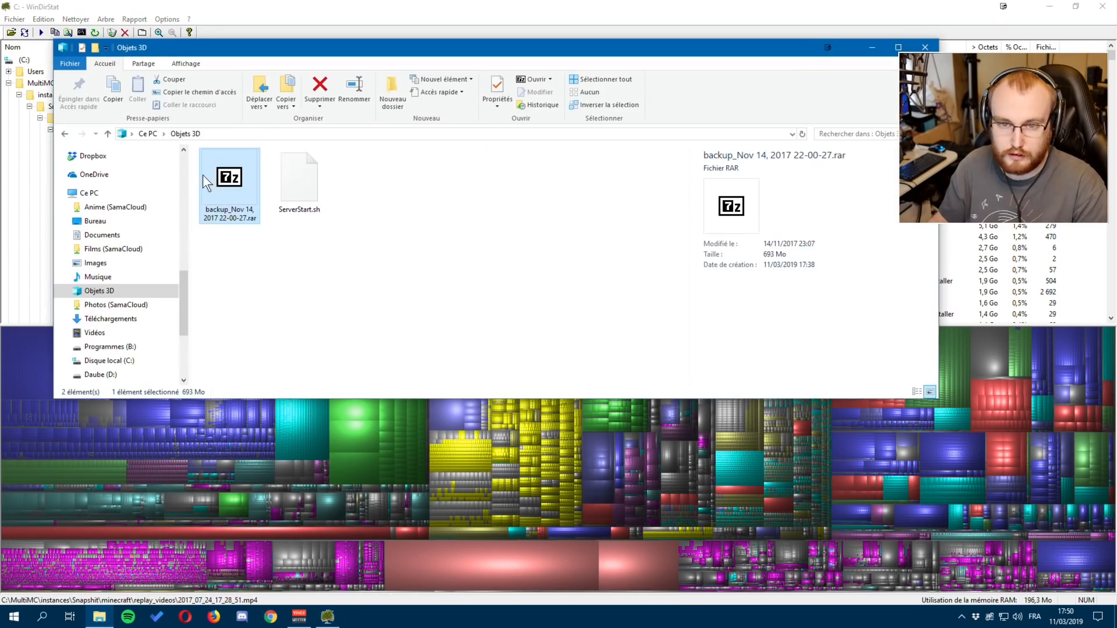
{"action": "left_click", "coordinate": [149, 133]}
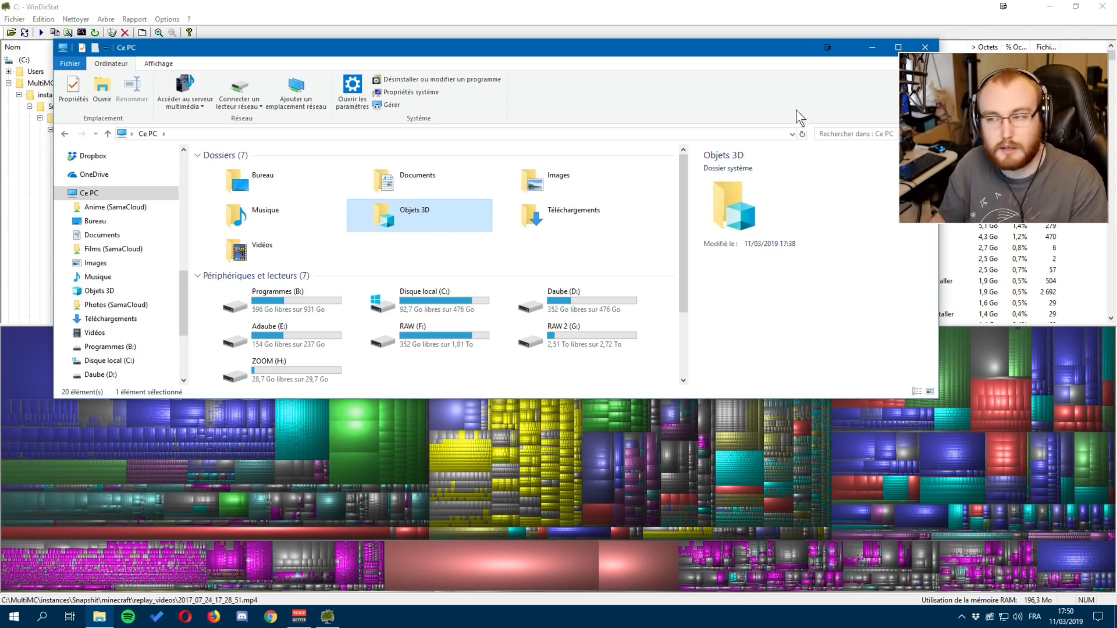
{"action": "left_click", "coordinate": [925, 47]}
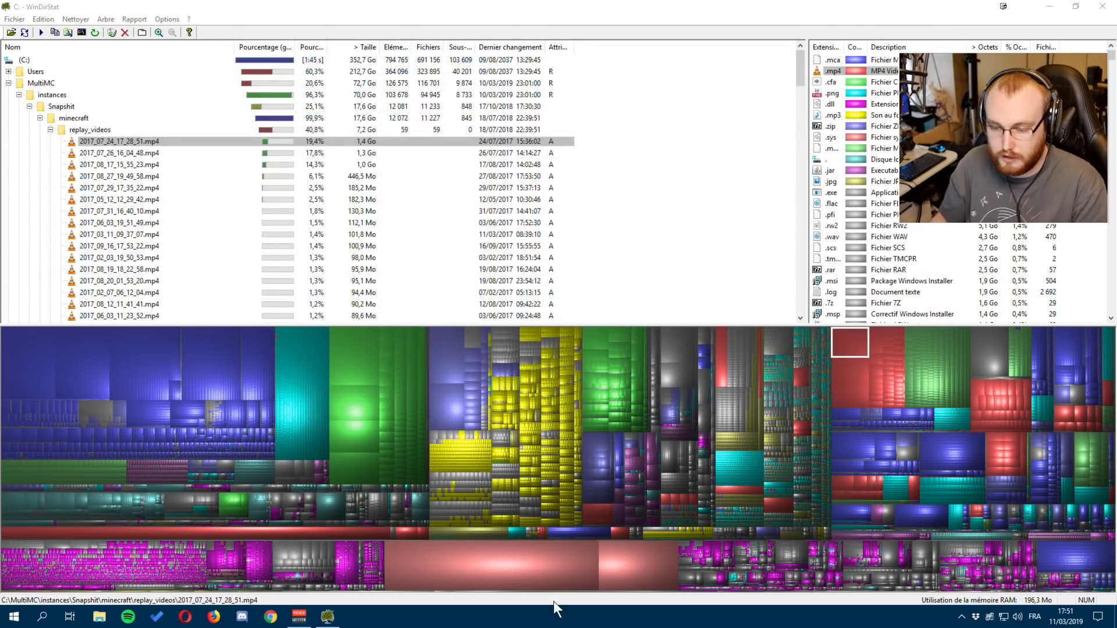
- Identify in the treemap the large .sys block, a Program Files (x86) DLL and the largest media cache file, and highlight the Windows folder
{"action": "left_click", "coordinate": [494, 568]}
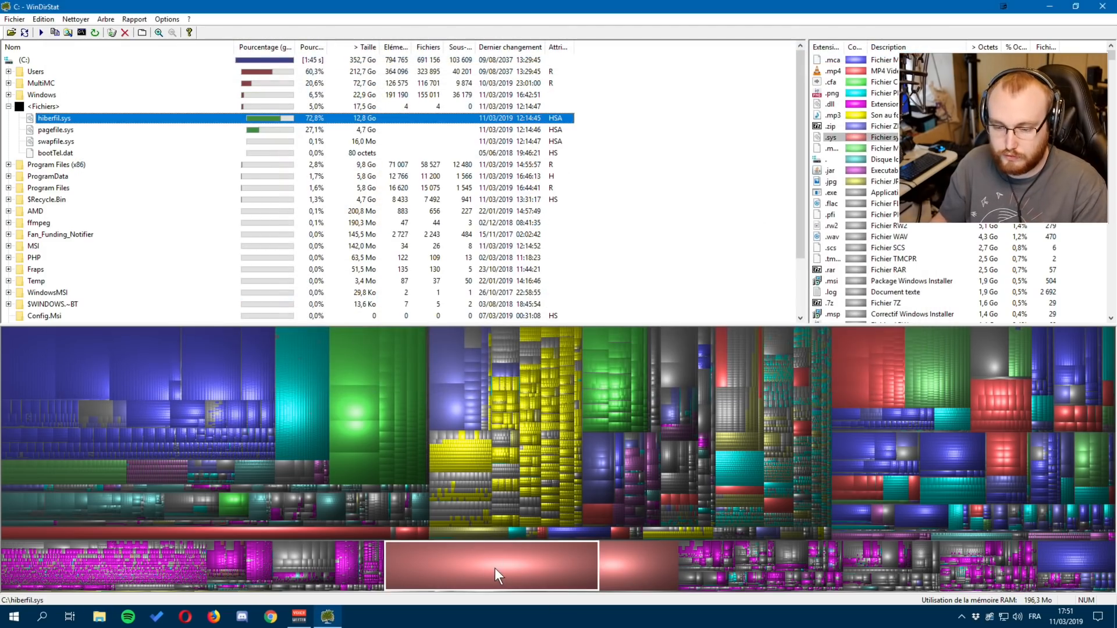
{"action": "left_click", "coordinate": [36, 95]}
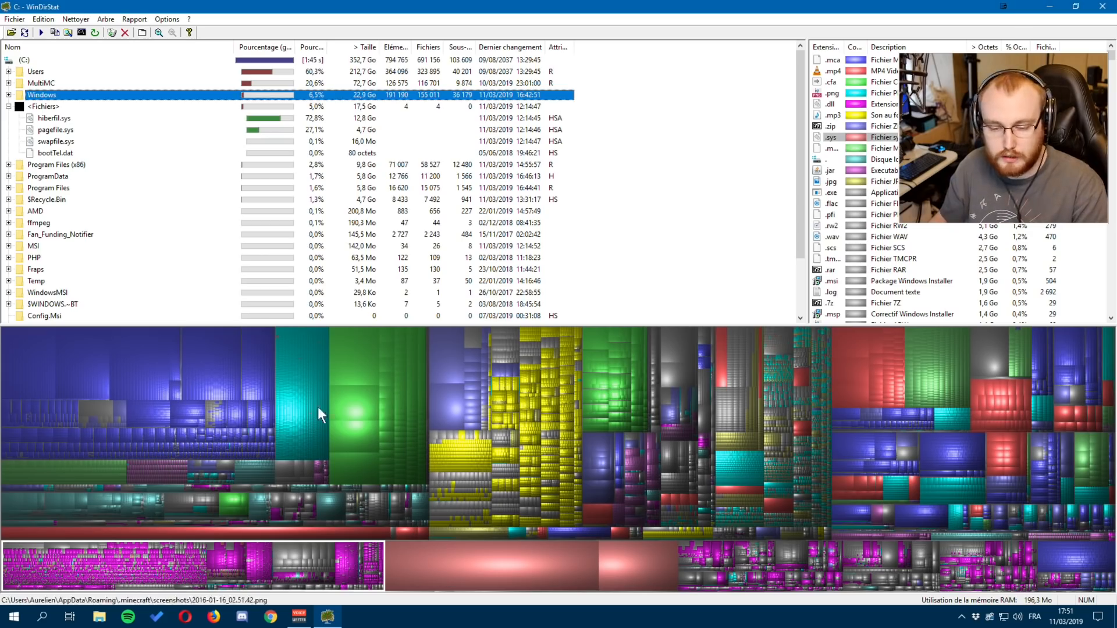
{"action": "left_click", "coordinate": [53, 118]}
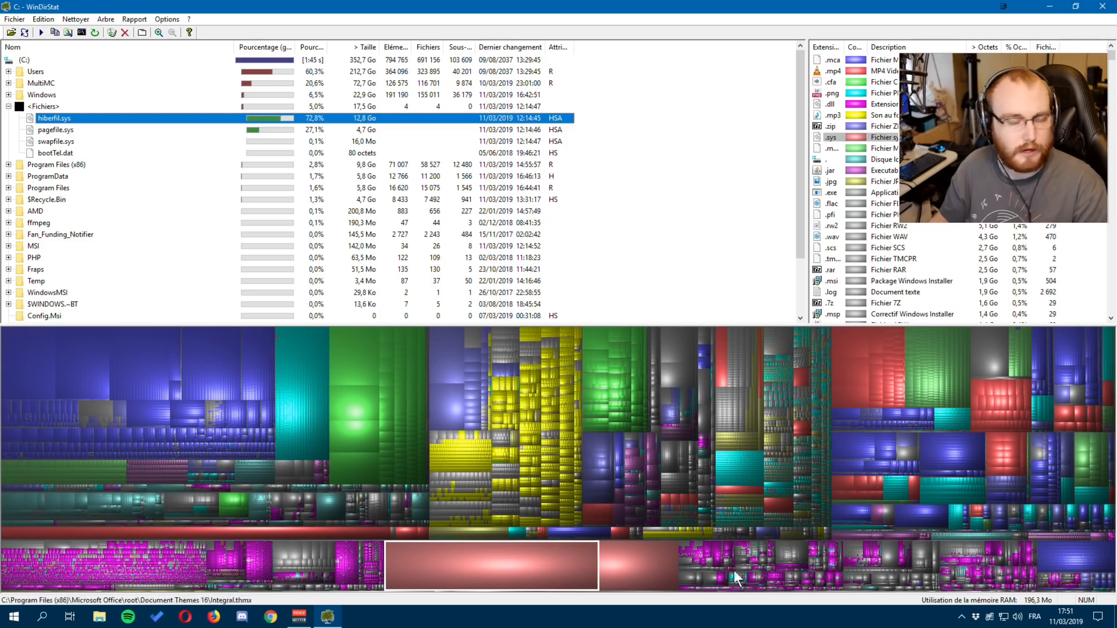
{"action": "left_click", "coordinate": [716, 544]}
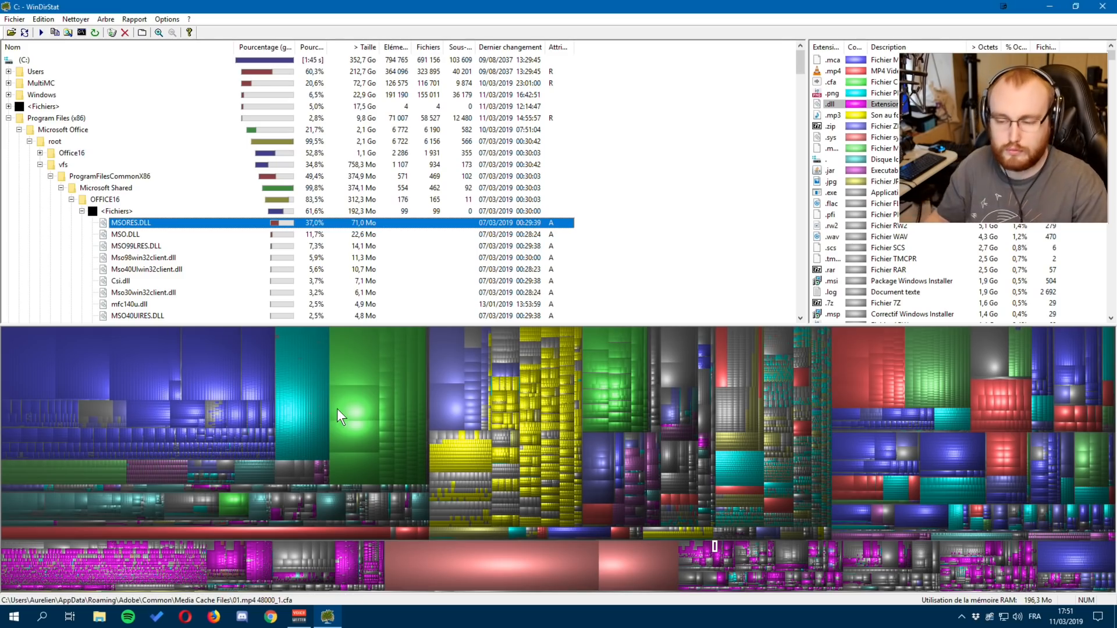
{"action": "left_click", "coordinate": [354, 356]}
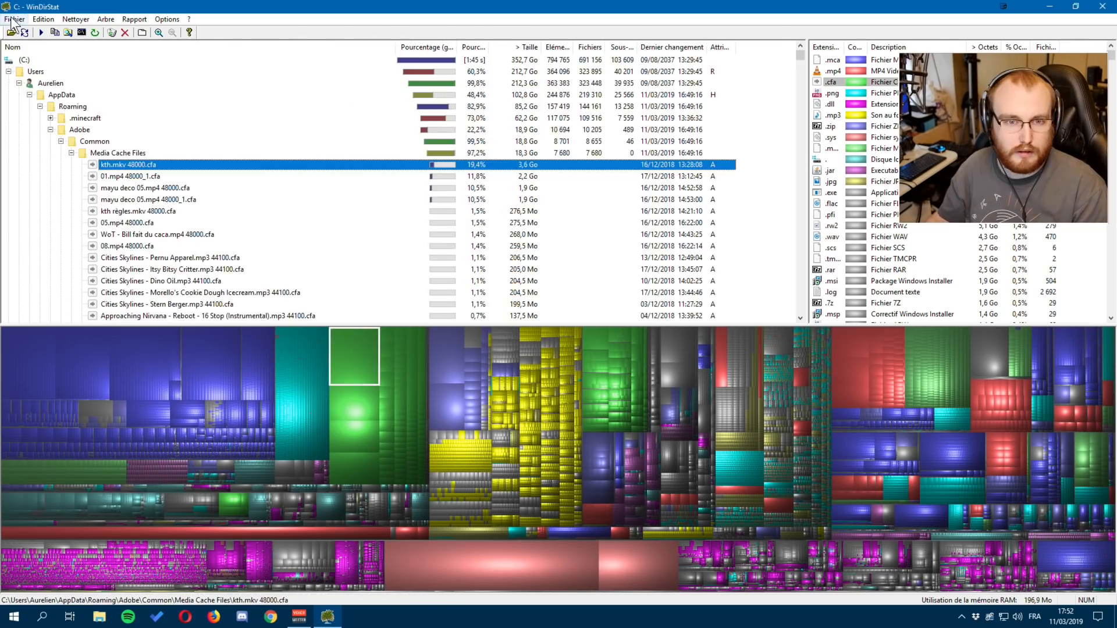
{"action": "left_click", "coordinate": [14, 19]}
{"action": "mouse_move", "coordinate": [36, 22]}
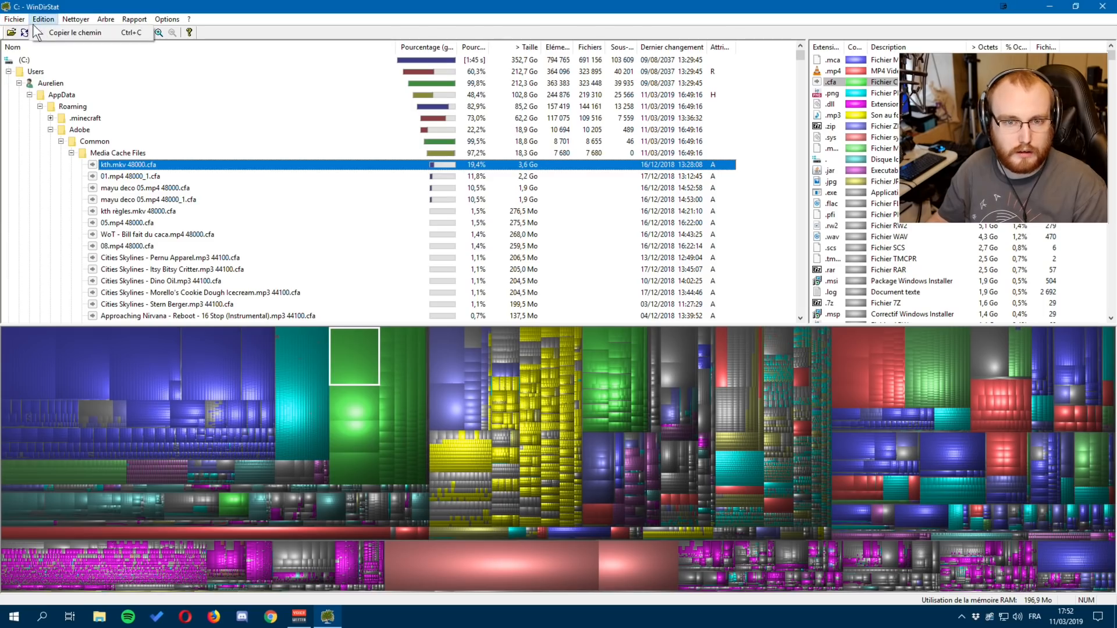
{"action": "left_click", "coordinate": [336, 48]}
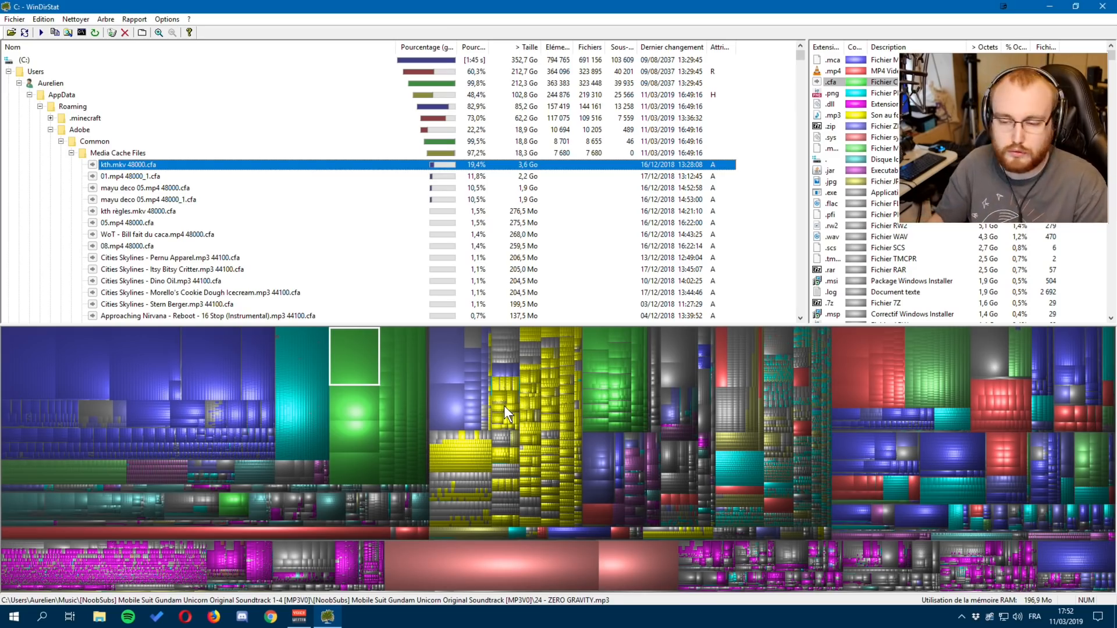
- Close WinDirStat and show the drives under Ce PC in File Explorer
{"action": "left_click", "coordinate": [1099, 7]}
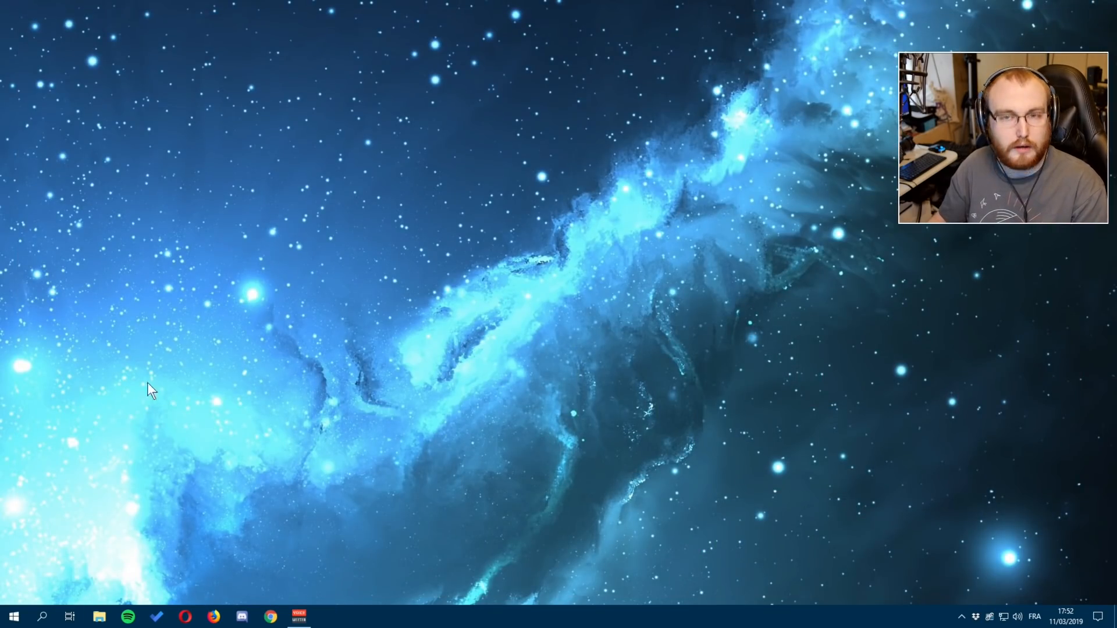
{"action": "left_click", "coordinate": [100, 617]}
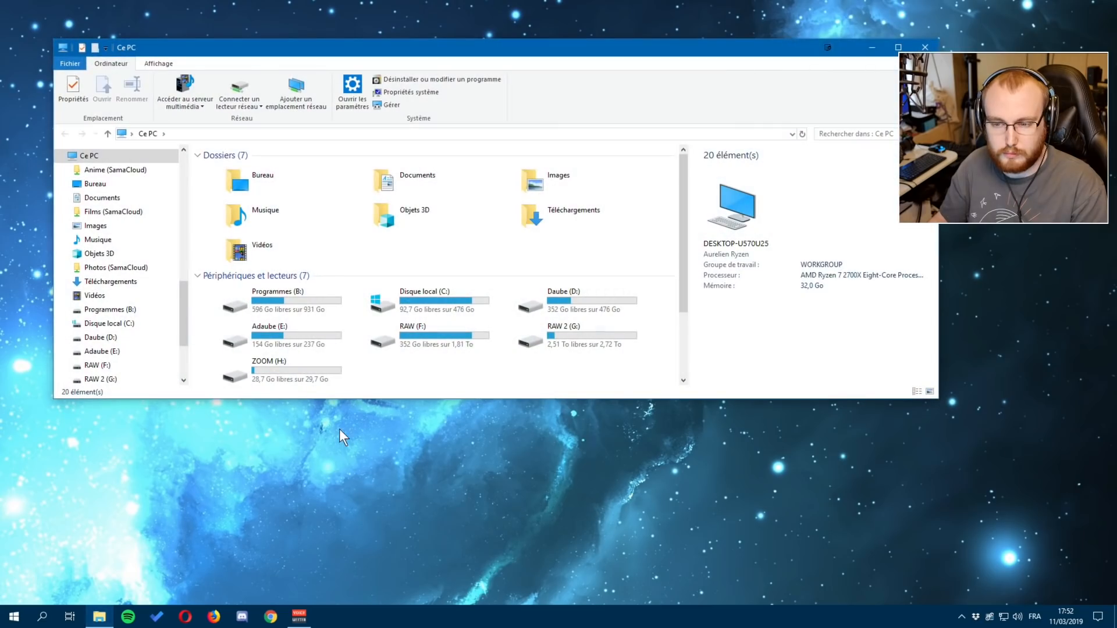
- Switch to Windows Settings and, in the system's Stockage settings, start the scan for "Libérer de l'espace maintenant"
{"action": "left_click", "coordinate": [1098, 616]}
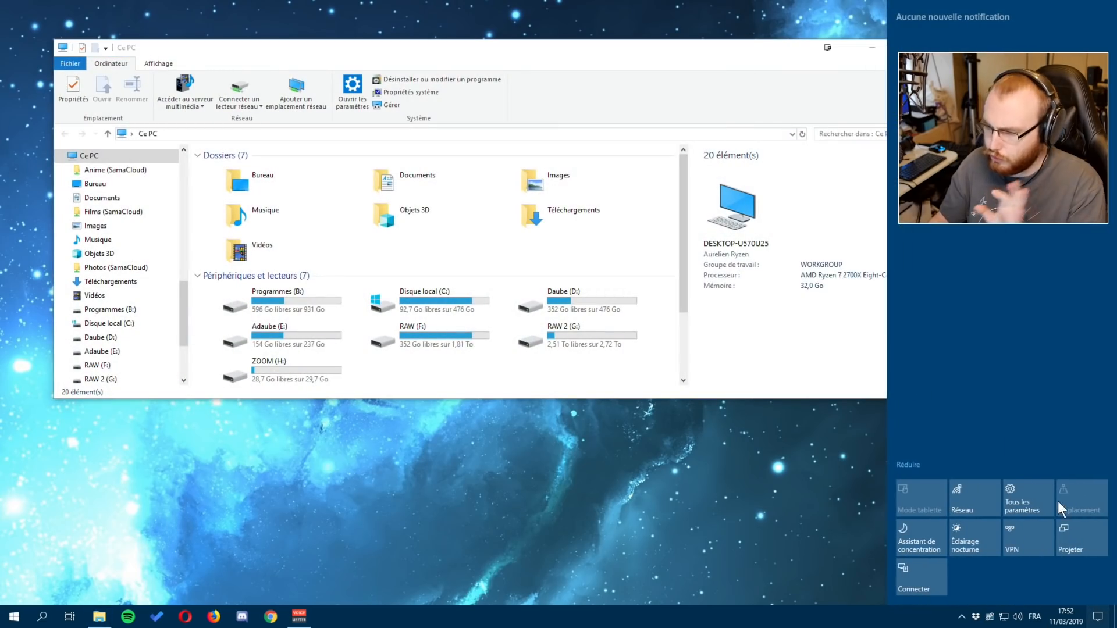
{"action": "left_click", "coordinate": [1029, 495]}
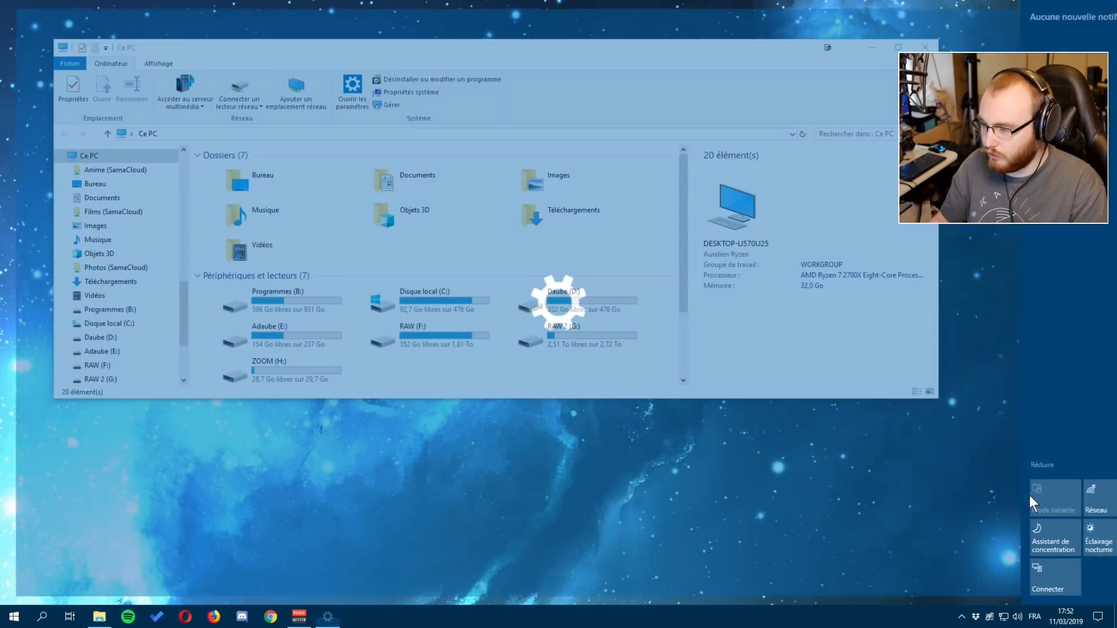
{"action": "left_click", "coordinate": [242, 157]}
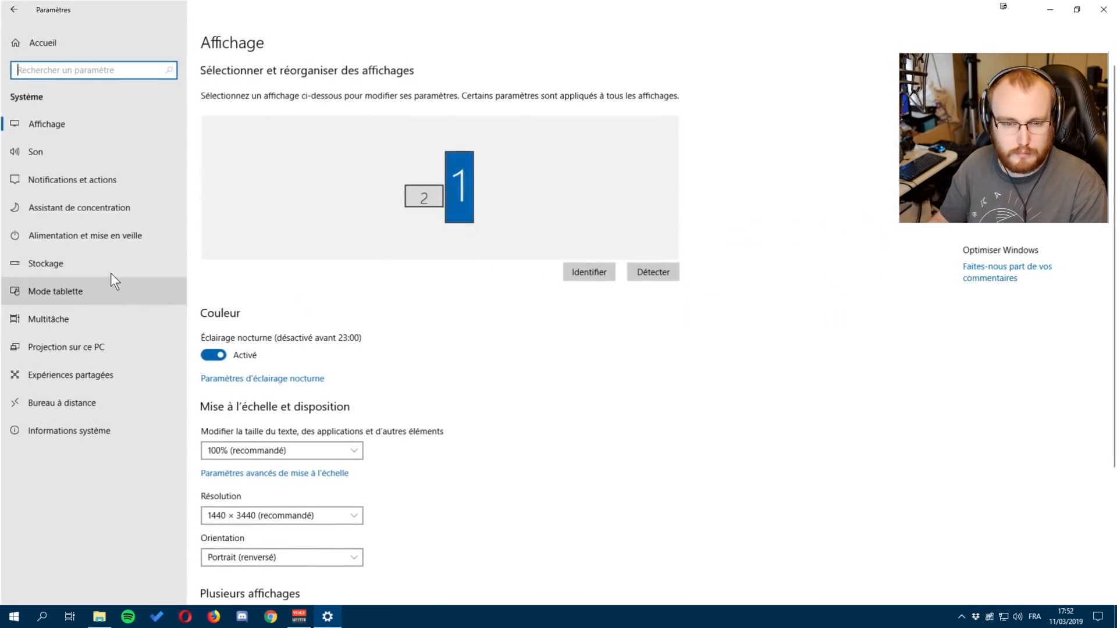
{"action": "left_click", "coordinate": [86, 259]}
{"action": "scroll", "coordinate": [630, 368], "scroll_direction": "down", "scroll_amount": 1}
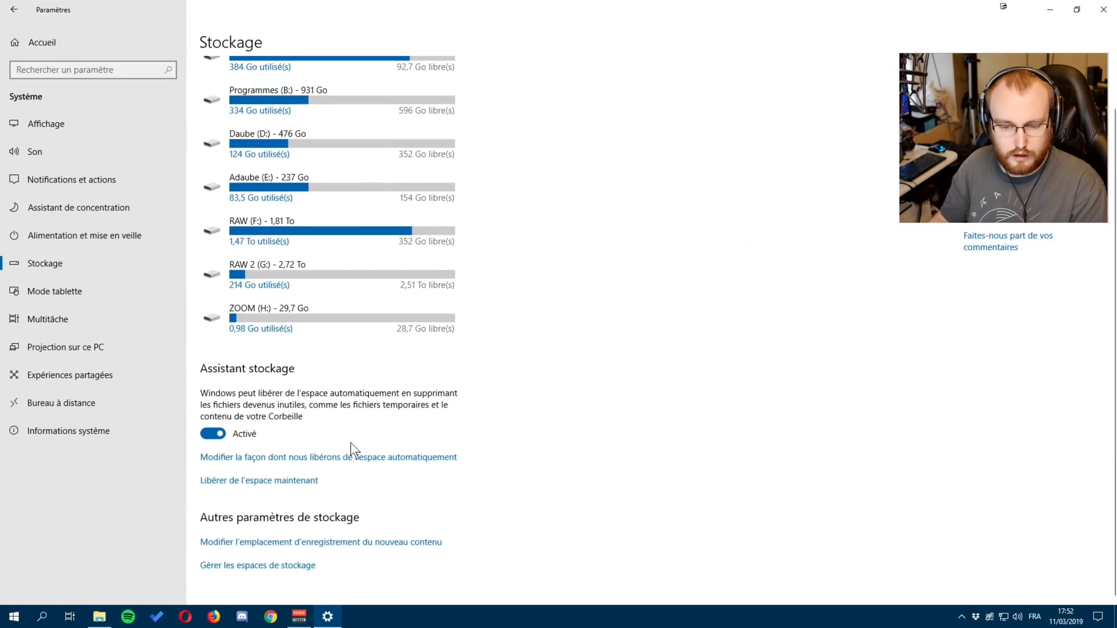
{"action": "left_click", "coordinate": [235, 481]}
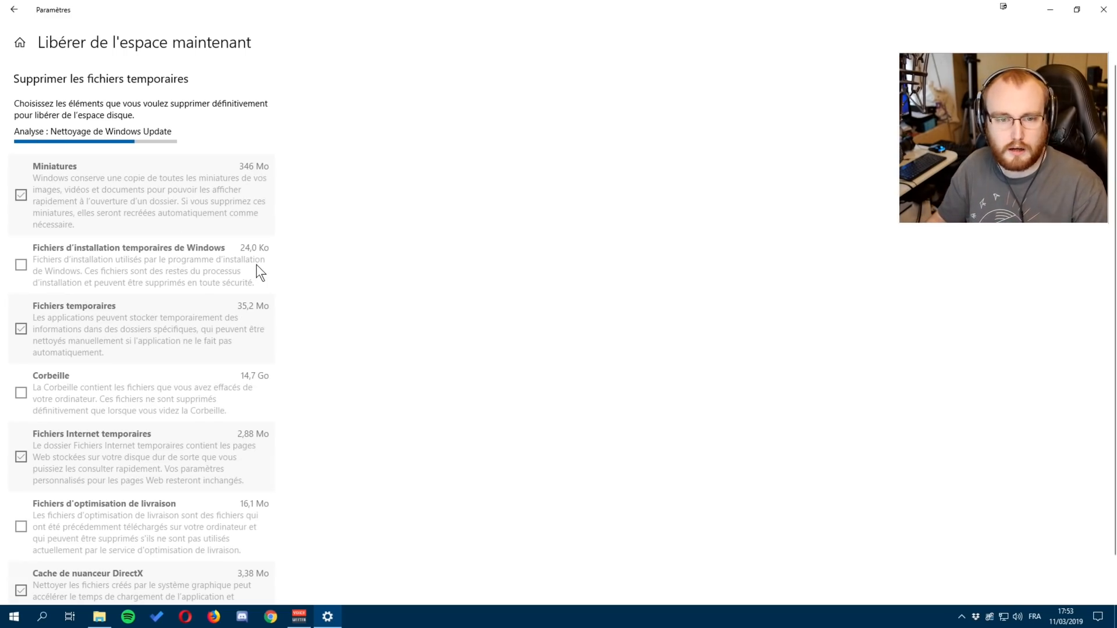
- Add Corbeille to the preselected temporary file categories, delete the selected files, and minimize Settings to return to Ce PC
{"action": "scroll", "coordinate": [300, 257], "scroll_direction": "down", "scroll_amount": 1}
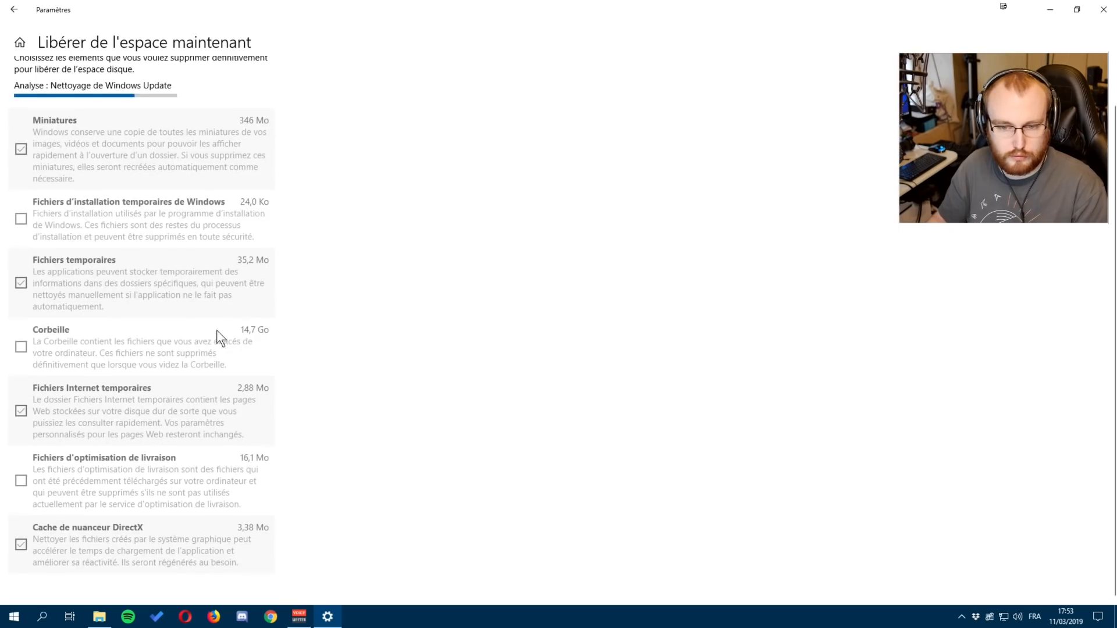
{"action": "scroll", "coordinate": [244, 342], "scroll_direction": "down", "scroll_amount": 5}
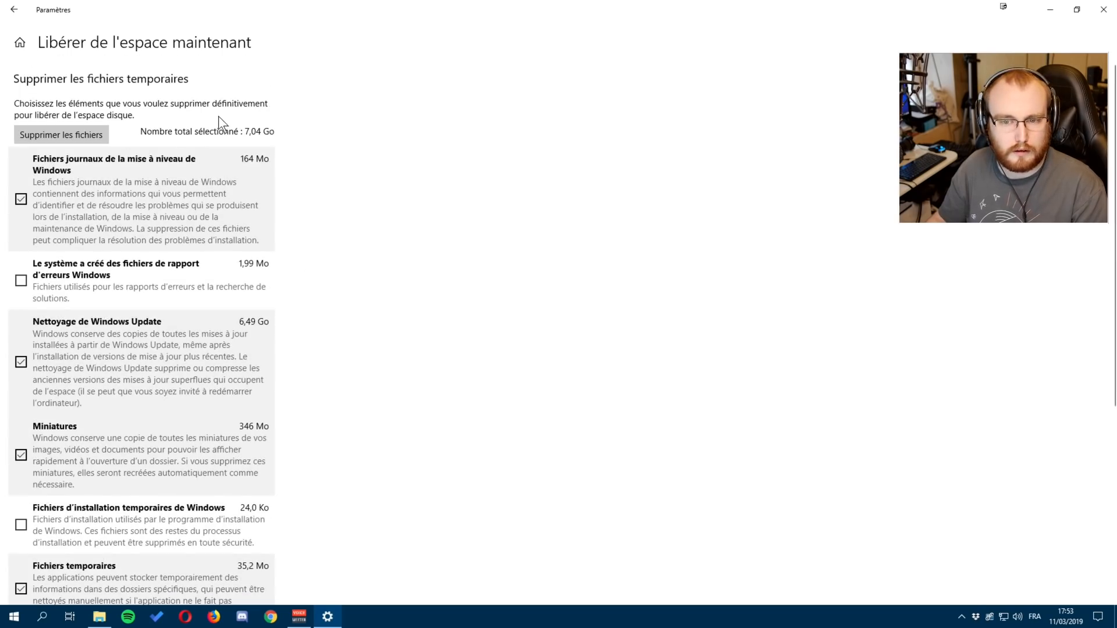
{"action": "scroll", "coordinate": [272, 214], "scroll_direction": "down", "scroll_amount": 5}
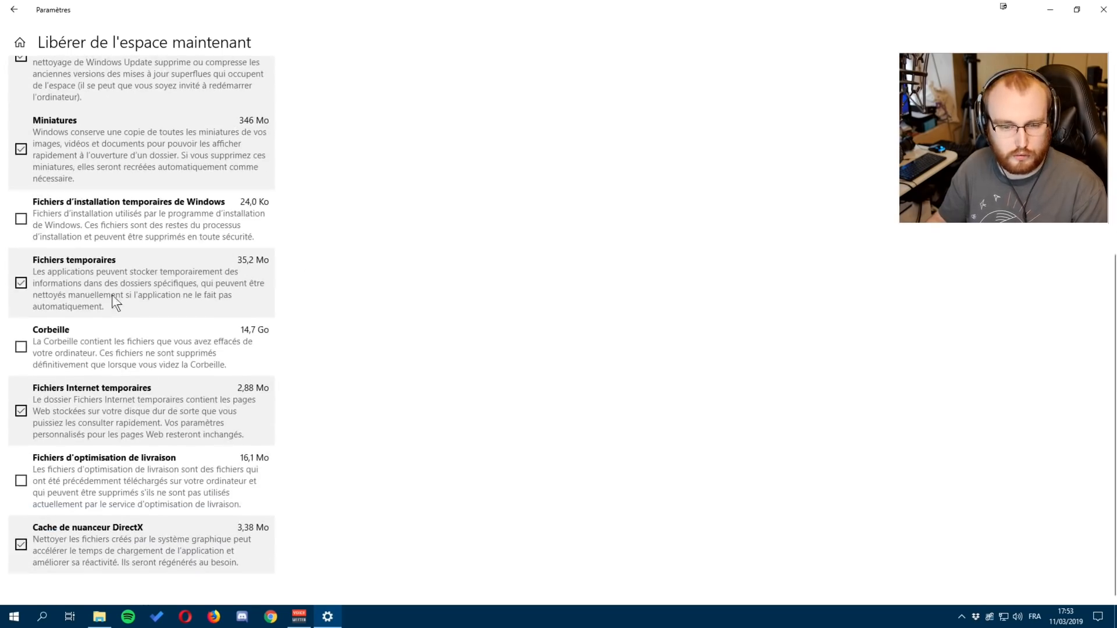
{"action": "left_click", "coordinate": [22, 345]}
{"action": "scroll", "coordinate": [380, 382], "scroll_direction": "up", "scroll_amount": 2}
{"action": "scroll", "coordinate": [84, 169], "scroll_direction": "up", "scroll_amount": 3}
{"action": "left_click", "coordinate": [42, 130]}
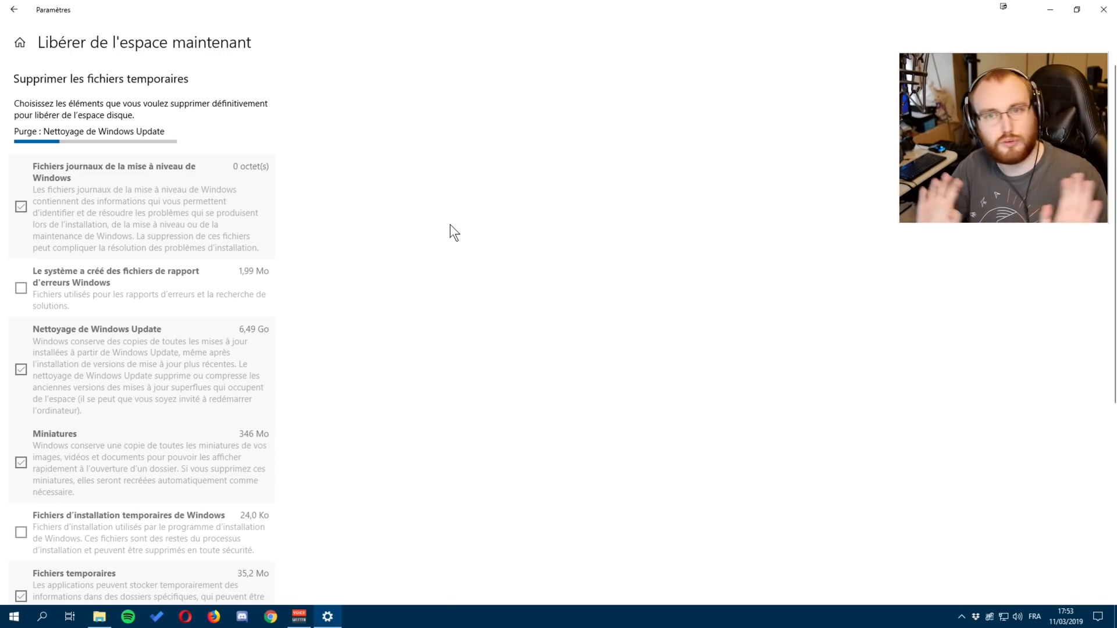
{"action": "left_click", "coordinate": [1050, 10]}
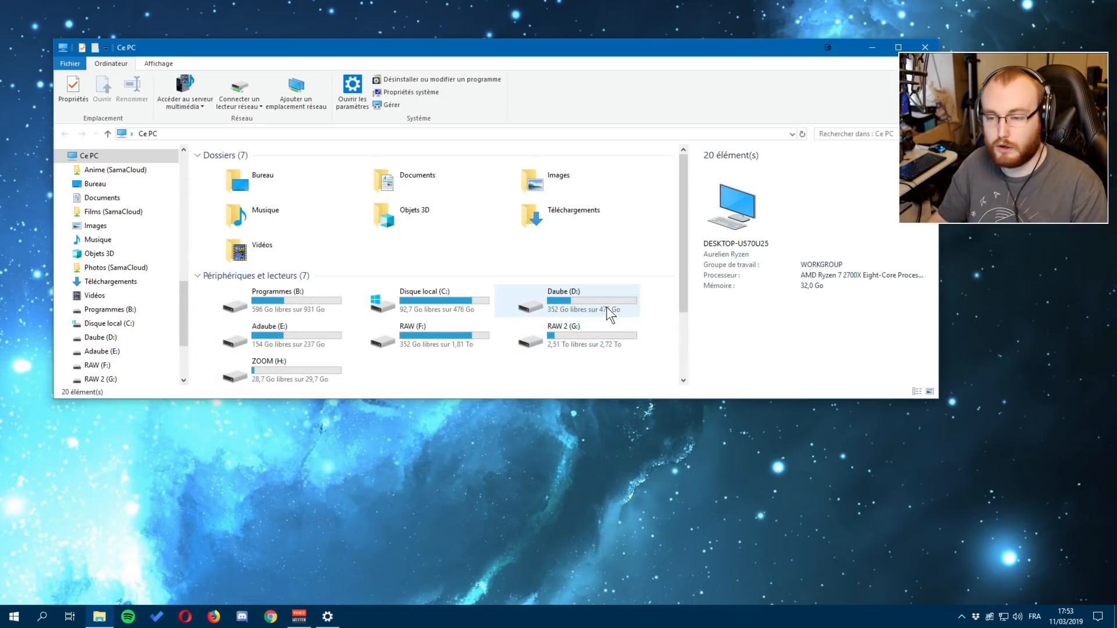